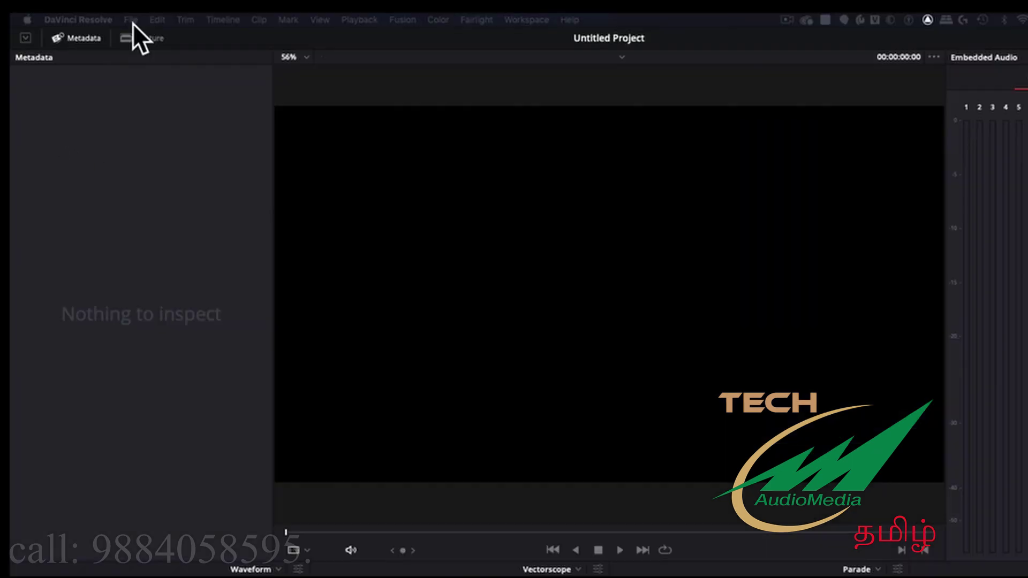
Open the File menu's Import File submenu to show the Import Media option
{"action": "left_click", "coordinate": [55, 125]}
{"action": "left_click", "coordinate": [55, 126]}
{"action": "left_click", "coordinate": [55, 125]}
{"action": "mouse_move", "coordinate": [152, 141]}
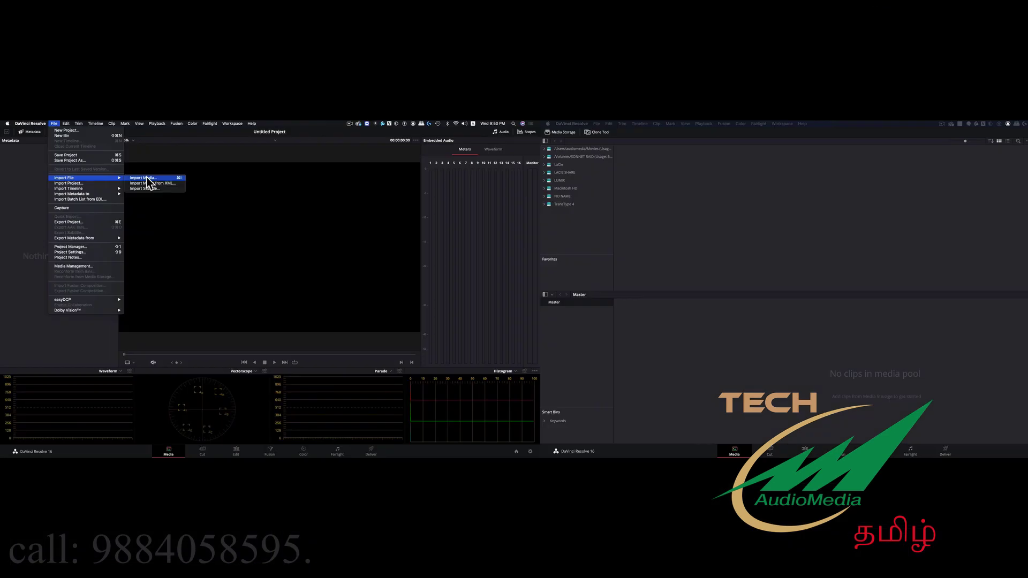
Import BRAW clips C001–C031 from SONNET RAID > Panasonic S1 H day 1 test > bMpcc 6k footage
{"action": "left_click", "coordinate": [146, 178]}
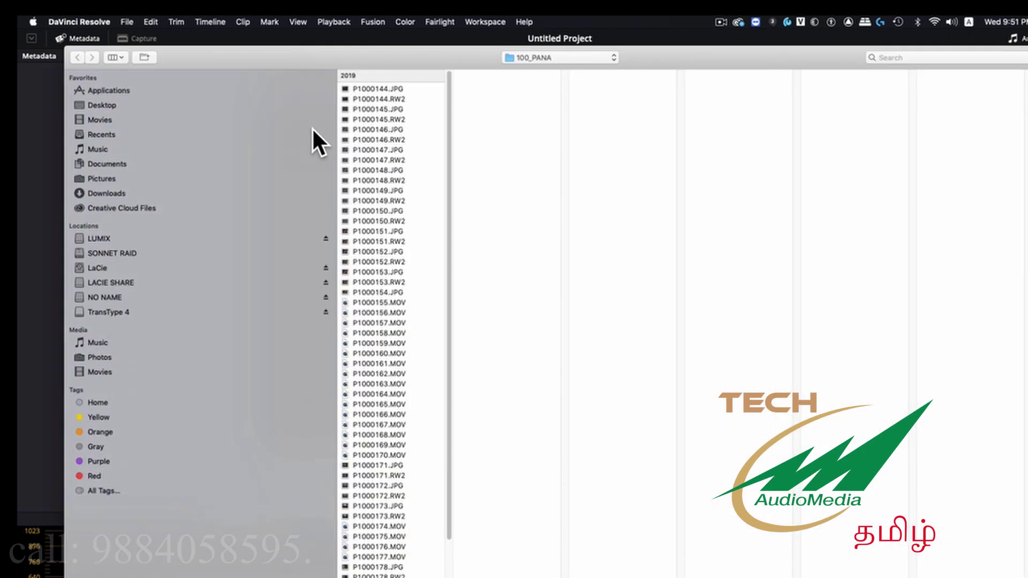
{"action": "left_click", "coordinate": [113, 252]}
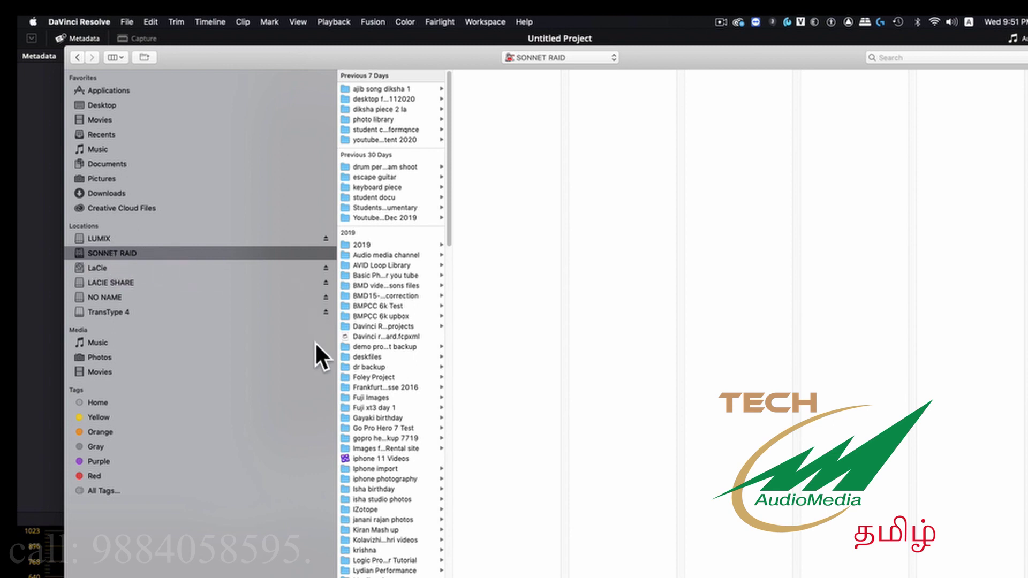
{"action": "scroll", "coordinate": [386, 386], "scroll_direction": "down", "scroll_amount": 8}
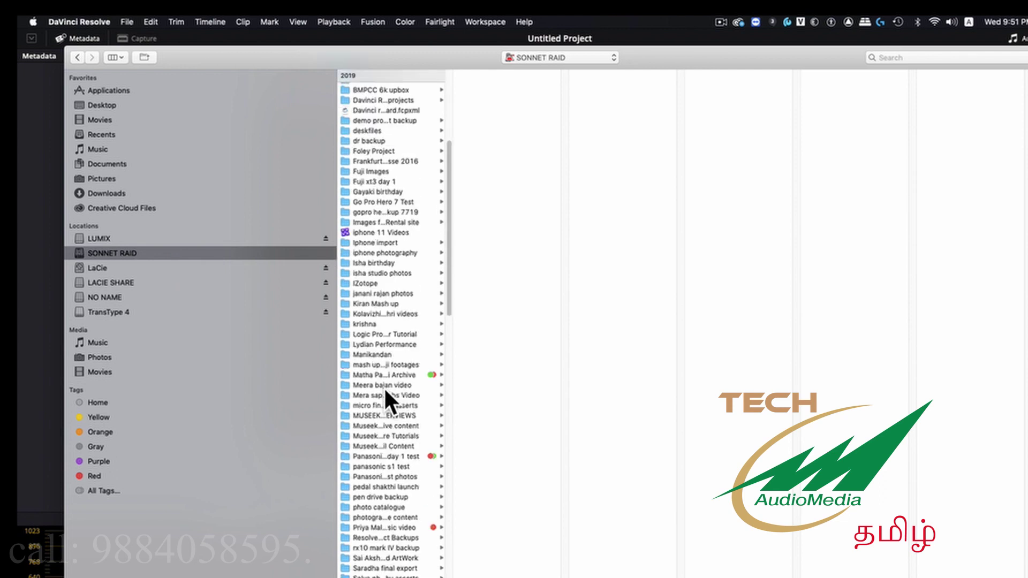
{"action": "left_click", "coordinate": [391, 457]}
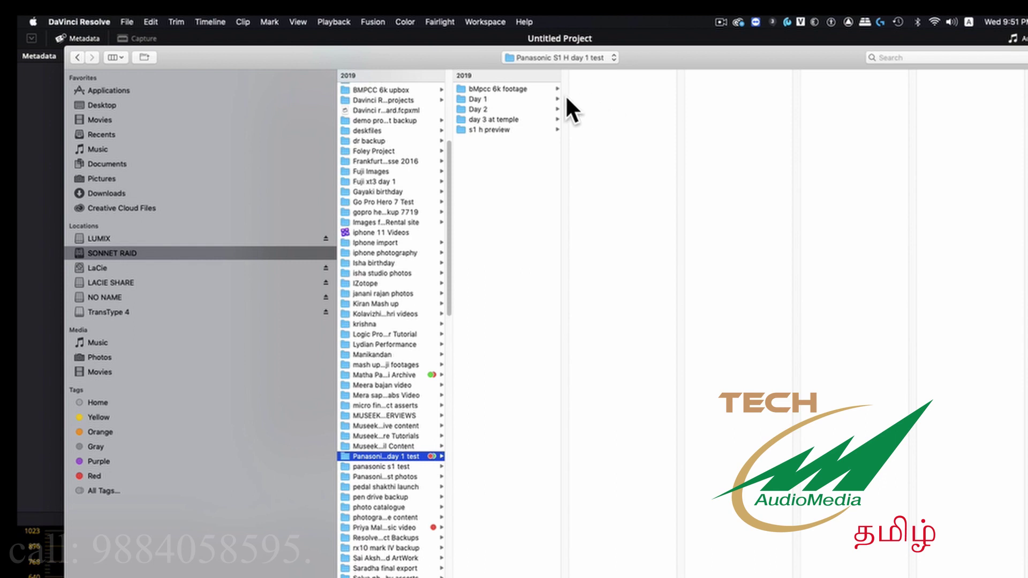
{"action": "left_click", "coordinate": [487, 89]}
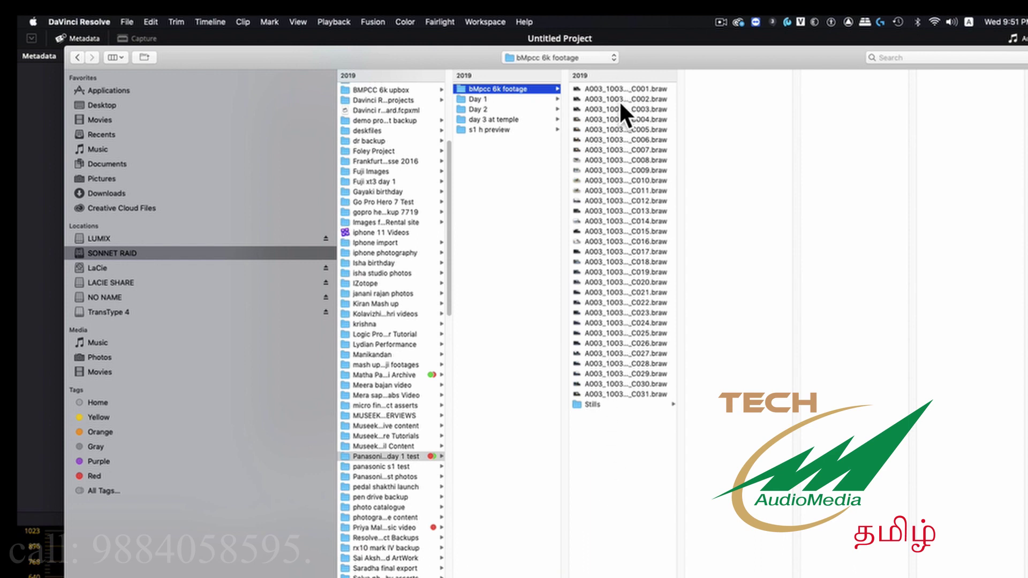
{"action": "left_click", "coordinate": [622, 85]}
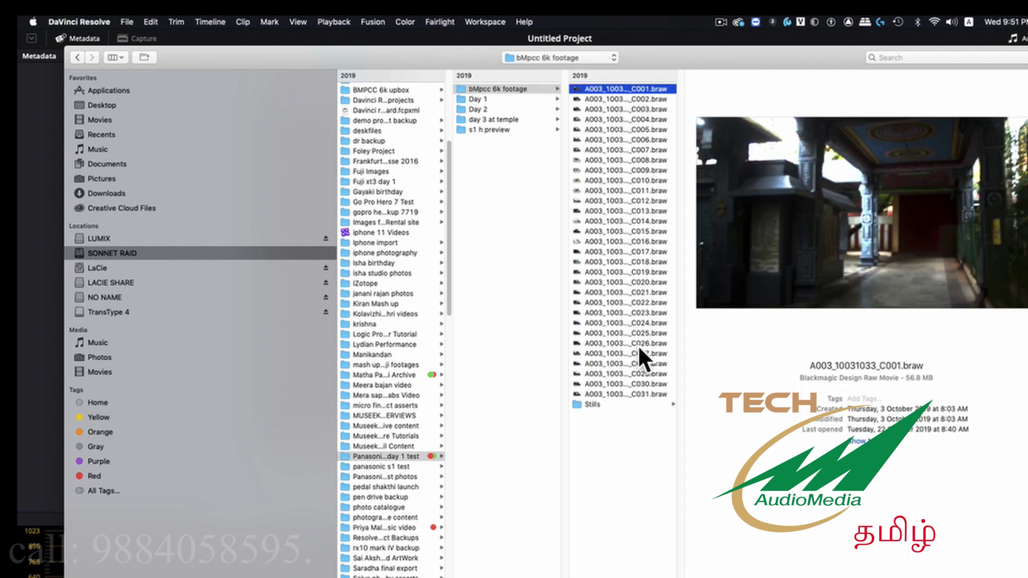
{"action": "left_click", "coordinate": [634, 394], "text": "shift"}
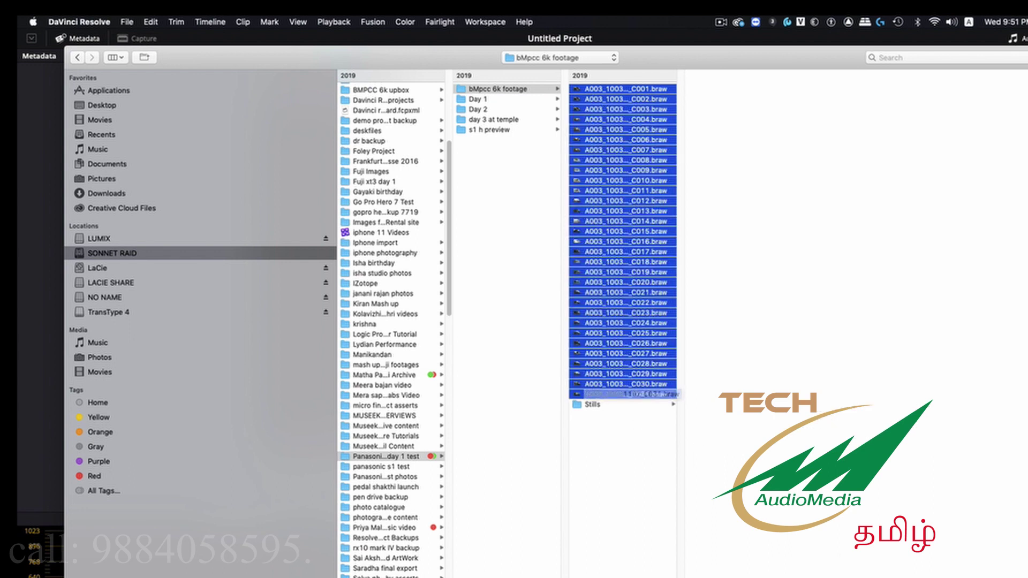
{"action": "key", "text": "Return"}
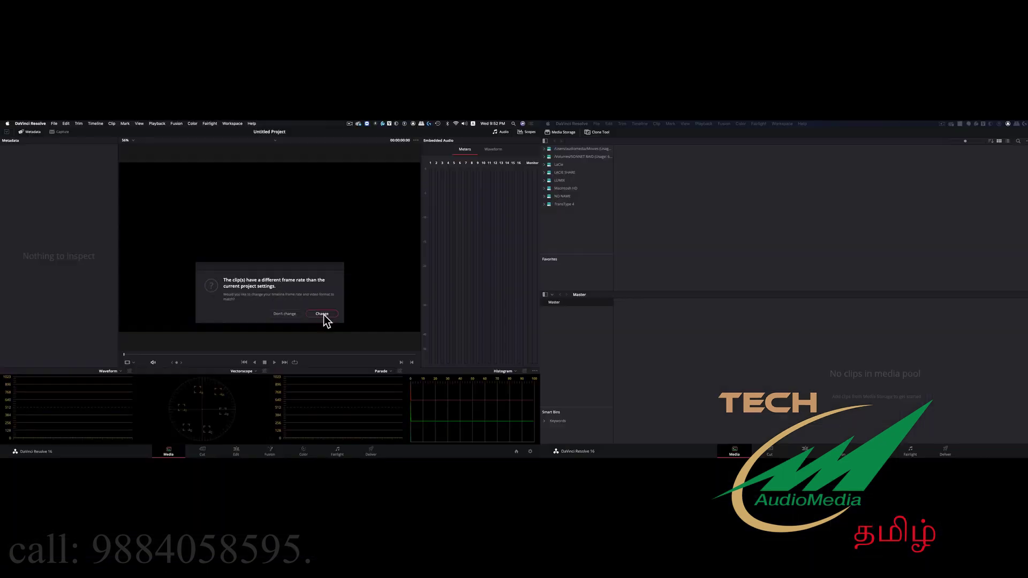
Change the timeline frame rate to match the imported BRAW clips
{"action": "left_click", "coordinate": [323, 314]}
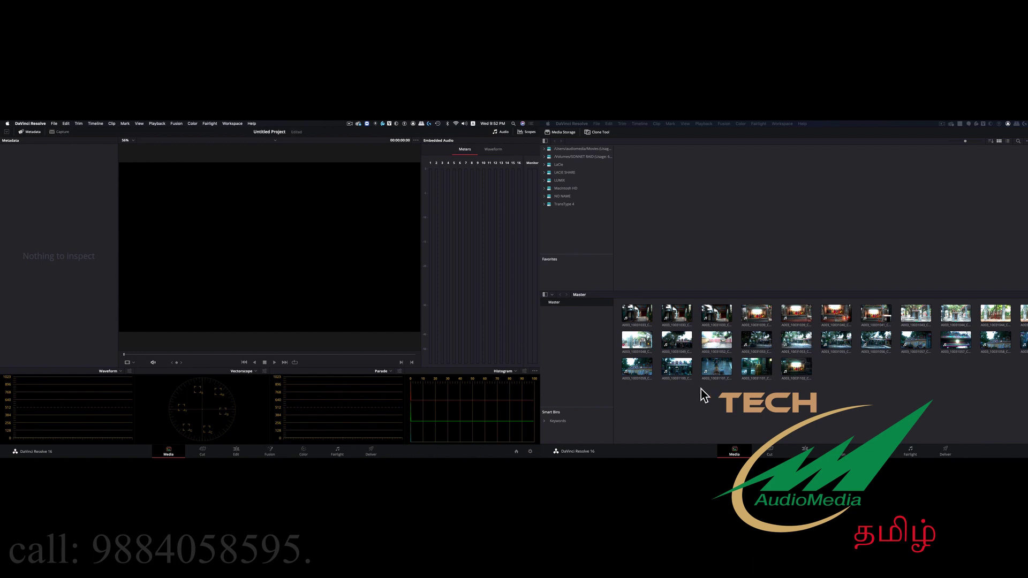
Select all BRAW clips in the media pool and create Bin 1 from them
{"action": "left_click", "coordinate": [676, 370]}
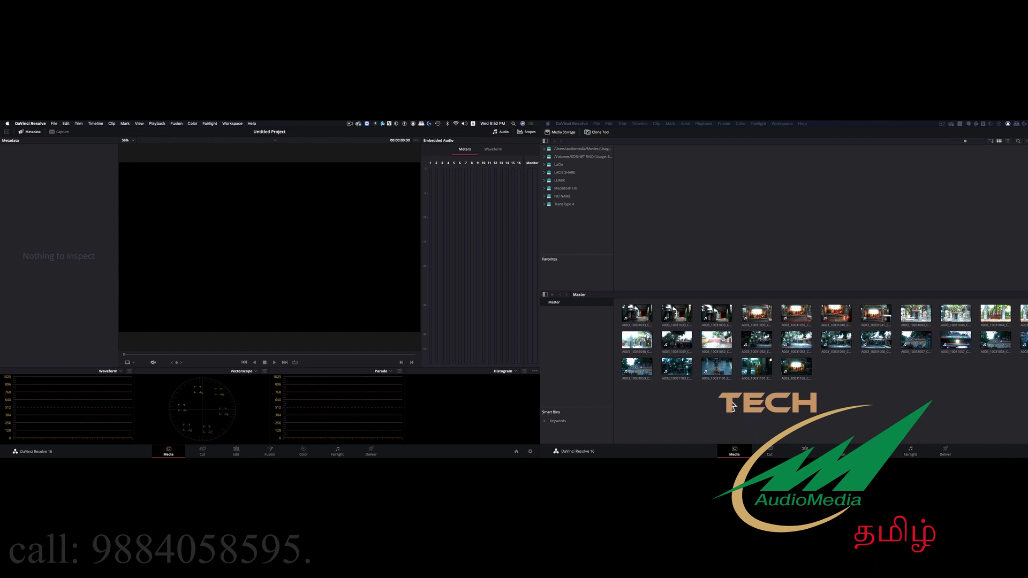
{"action": "left_click", "coordinate": [730, 401]}
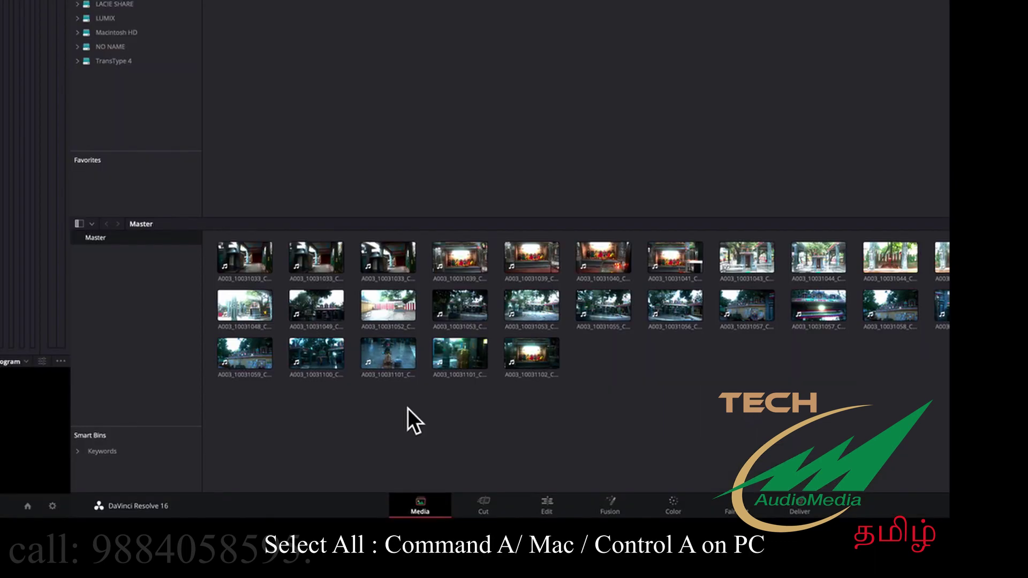
{"action": "key", "text": "super+a"}
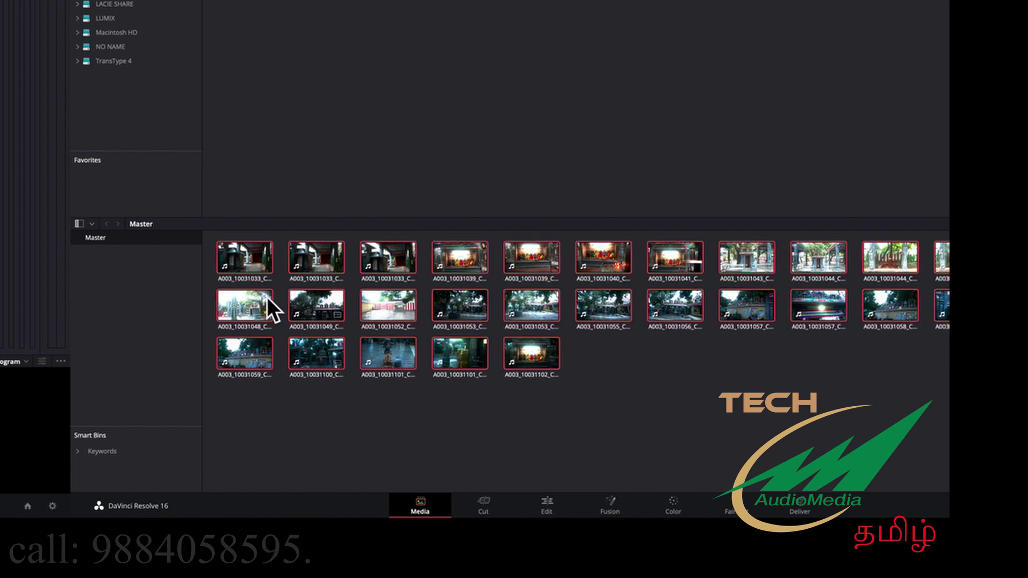
{"action": "right_click", "coordinate": [250, 254]}
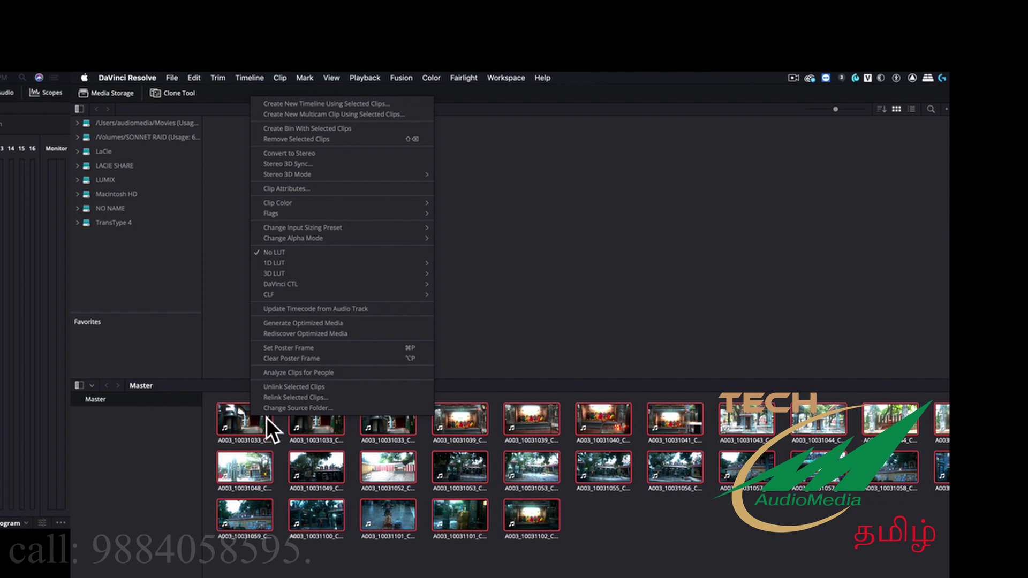
{"action": "left_click", "coordinate": [355, 130]}
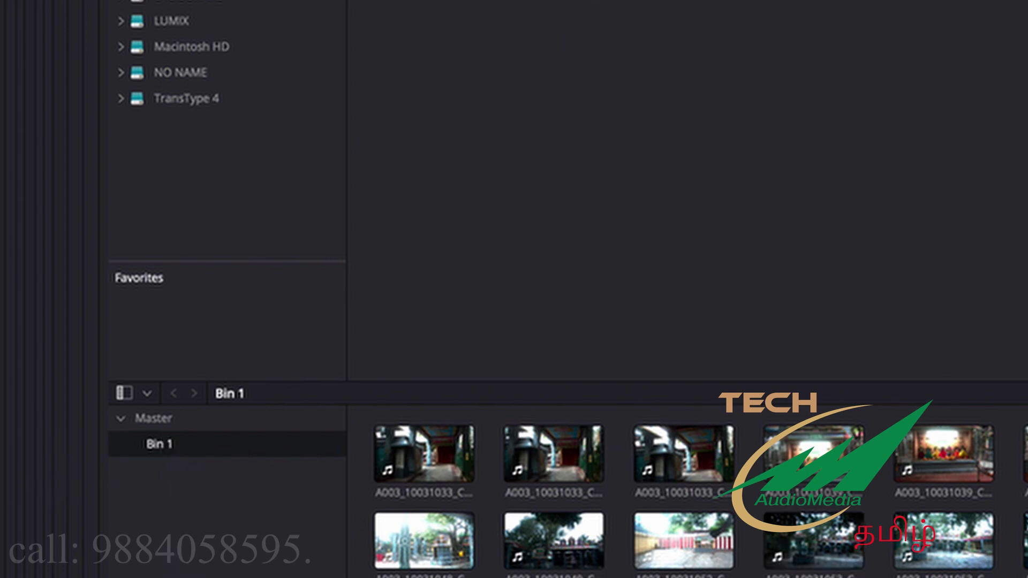
Rename Bin 1 to 'BMPCC 6k Temple footage' and check its clips from Master
{"action": "double_click", "coordinate": [169, 443]}
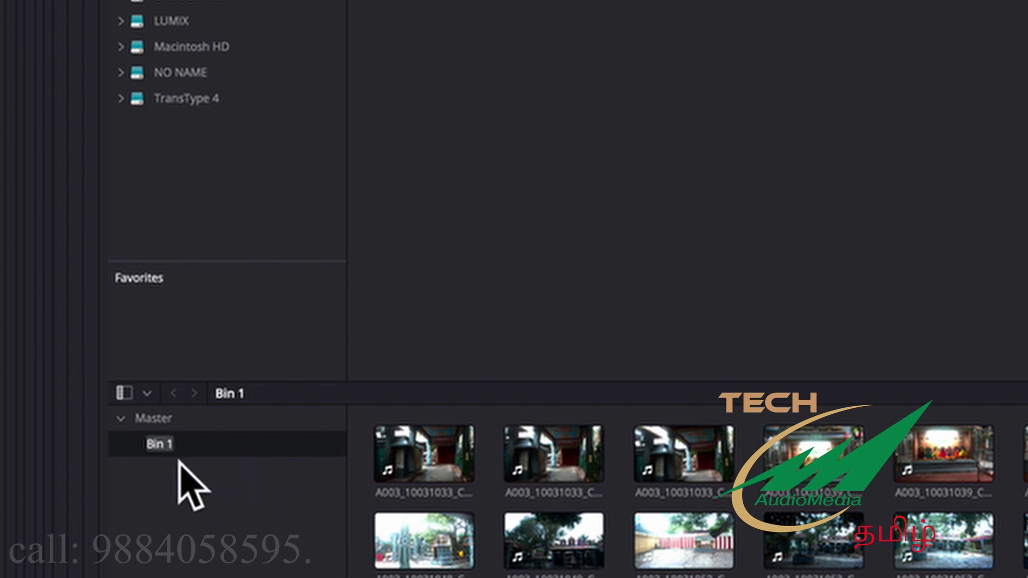
{"action": "type", "text": "BMPCC "}
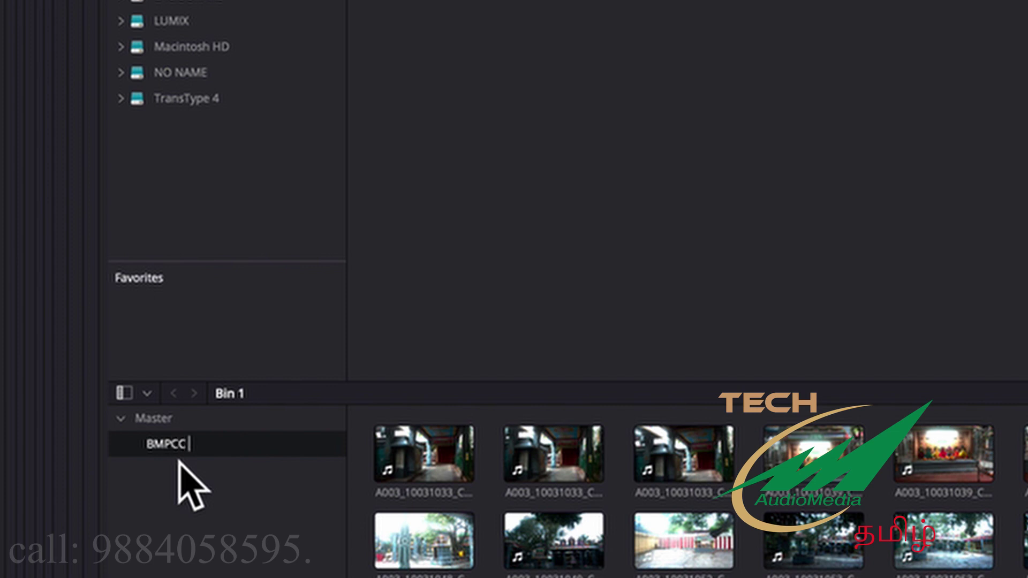
{"action": "type", "text": "6k Temple foo"}
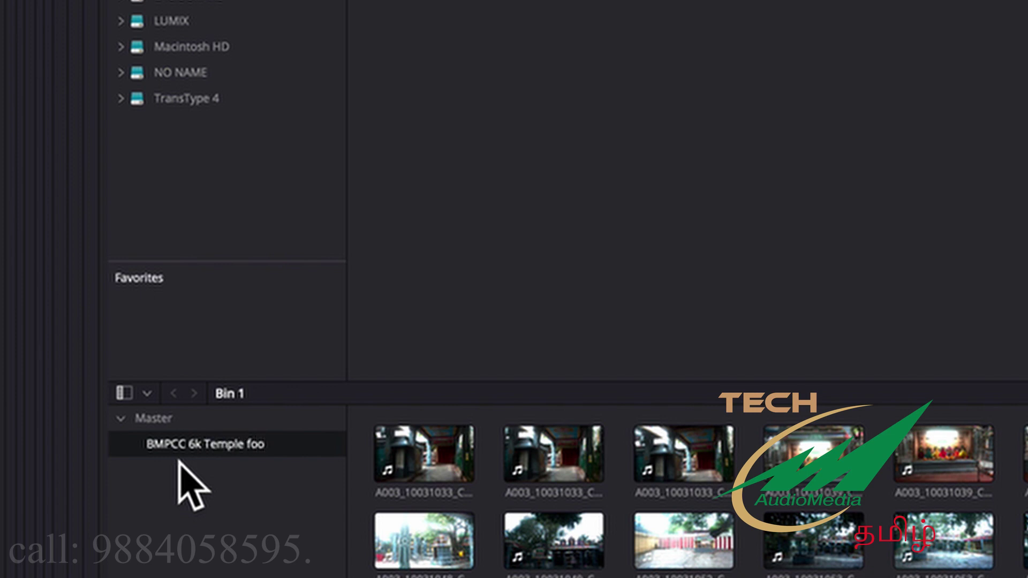
{"action": "type", "text": "tag"}
{"action": "type", "text": "e"}
{"action": "key", "text": "Return"}
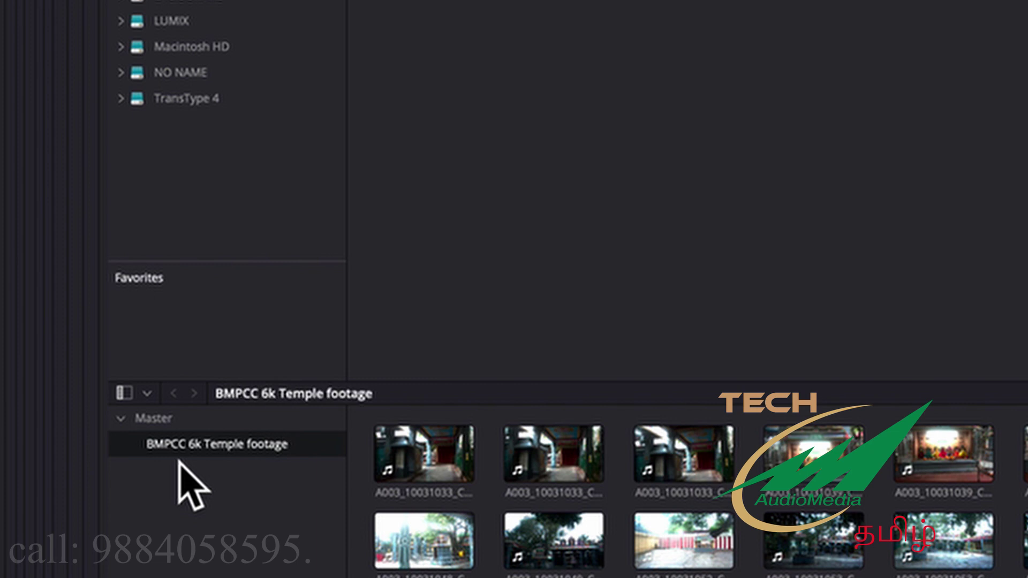
{"action": "left_click", "coordinate": [151, 419]}
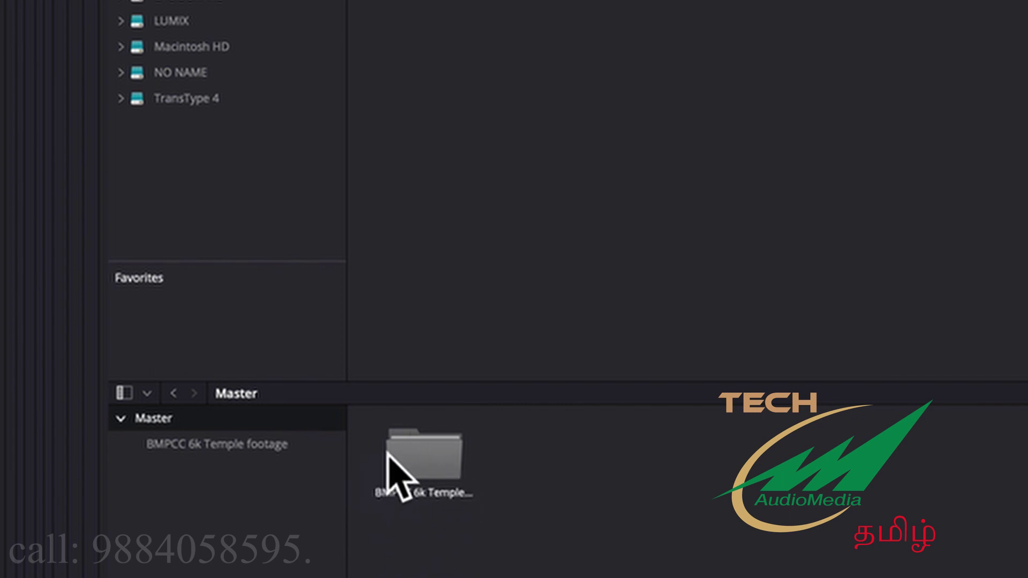
{"action": "left_click", "coordinate": [242, 445]}
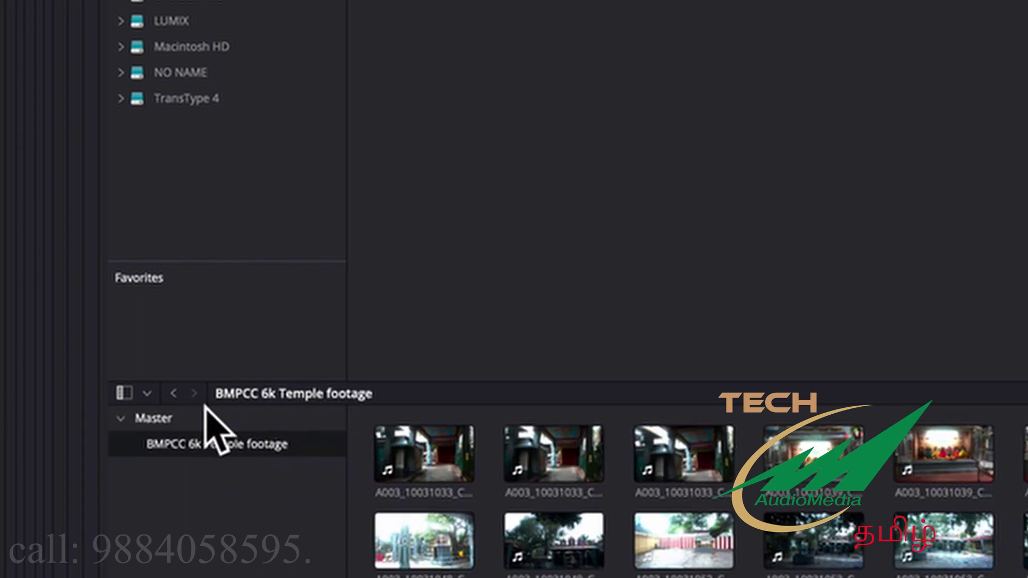
{"action": "left_click", "coordinate": [188, 418]}
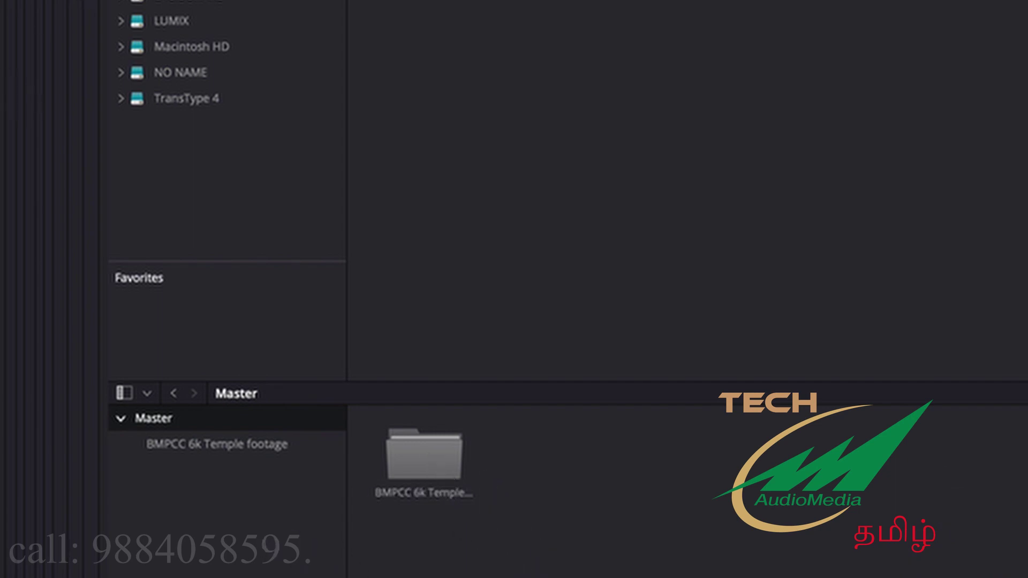
Import P1000155–P1000170.MOV from day 3 at temple > LUMIX > DCIM > 100_PANA
{"action": "mouse_move", "coordinate": [385, 29]}
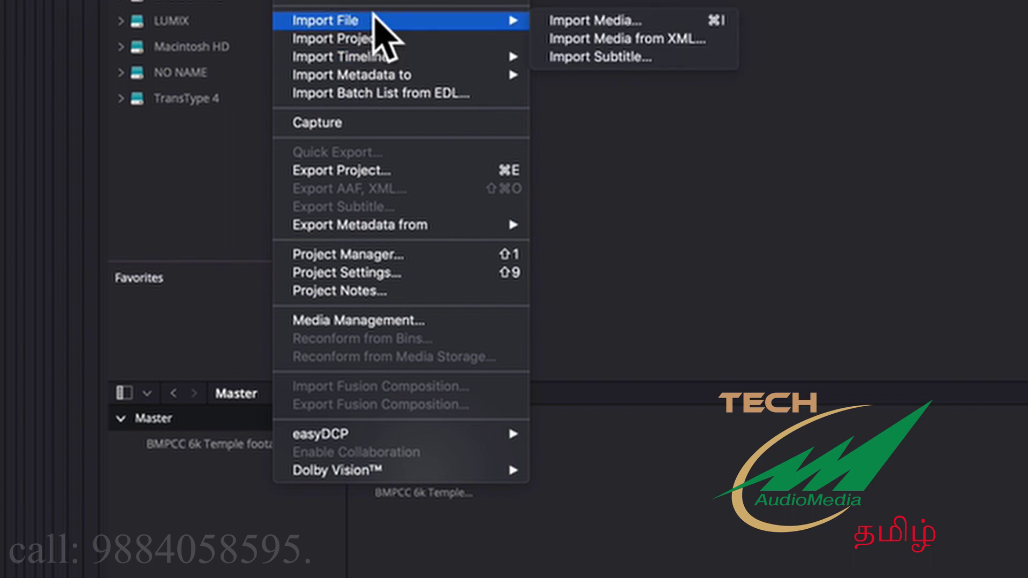
{"action": "left_click", "coordinate": [577, 28]}
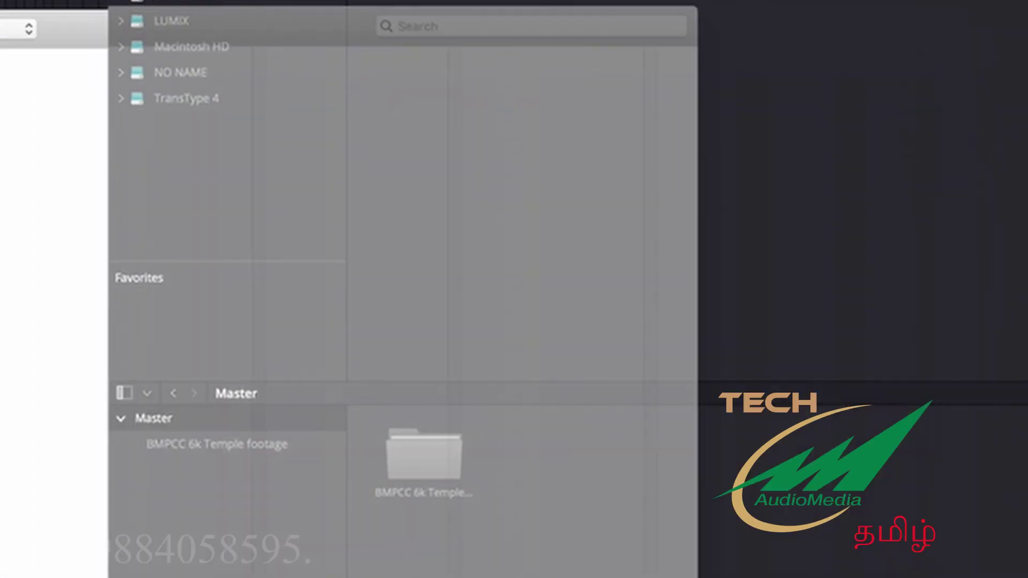
{"action": "left_click", "coordinate": [530, 113]}
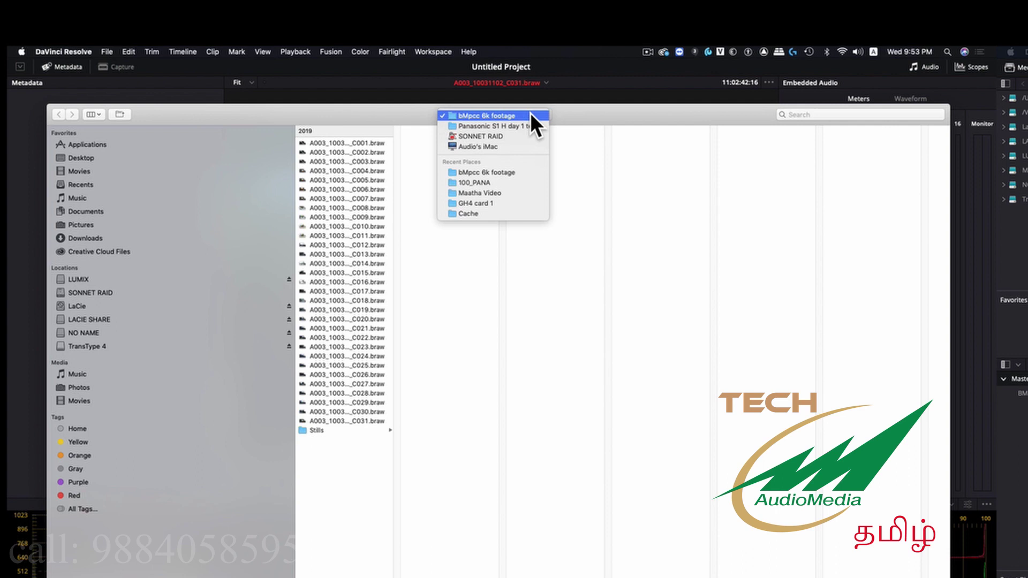
{"action": "left_click", "coordinate": [525, 125]}
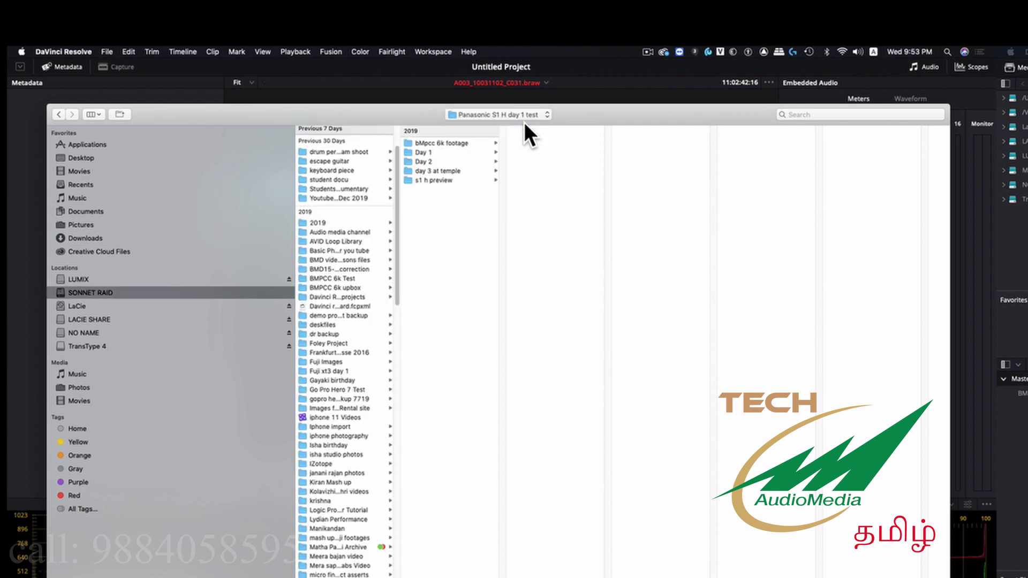
{"action": "left_click", "coordinate": [426, 170]}
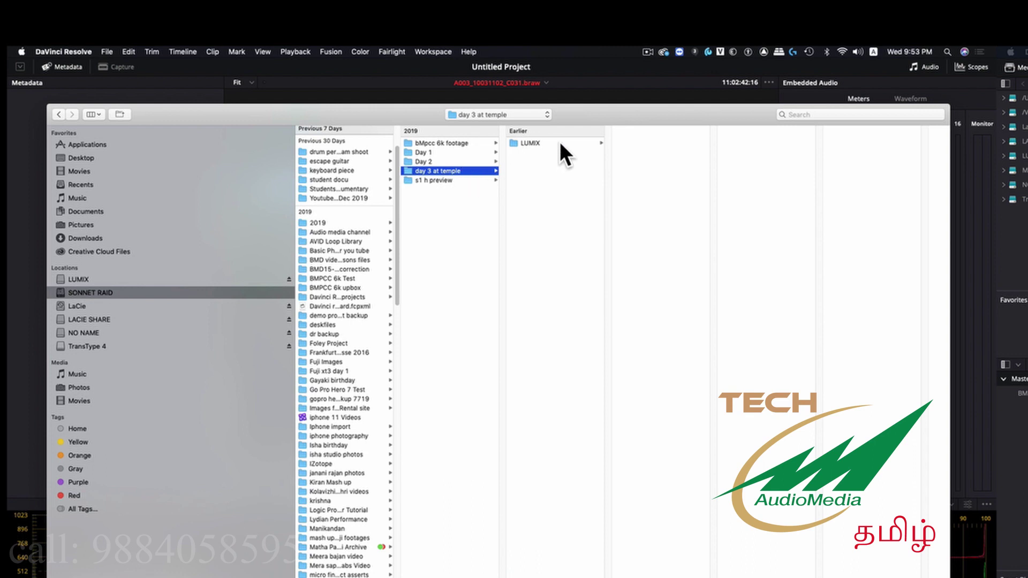
{"action": "left_click", "coordinate": [547, 142]}
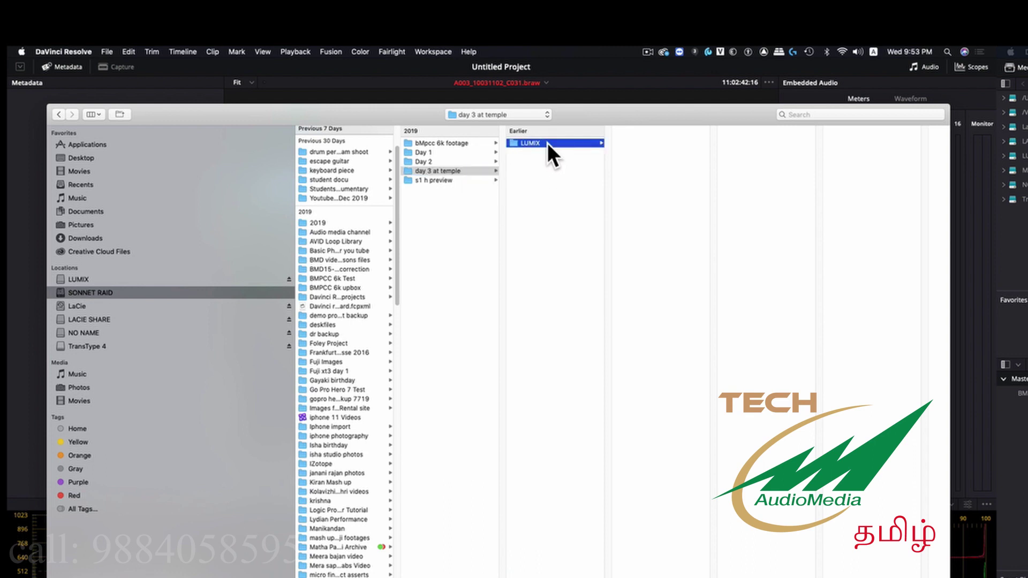
{"action": "left_click", "coordinate": [624, 143]}
{"action": "left_click", "coordinate": [734, 143]}
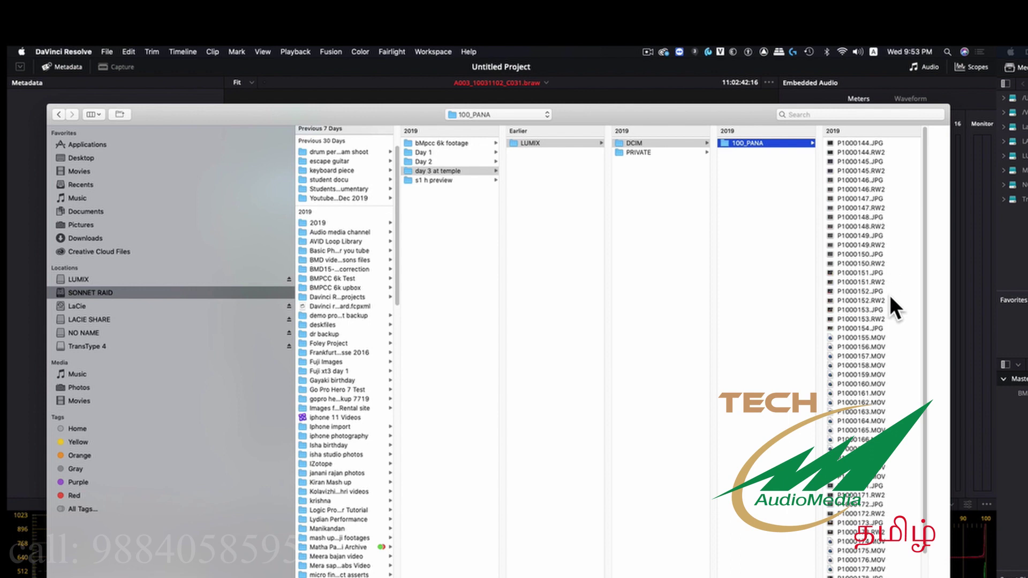
{"action": "left_click", "coordinate": [854, 338]}
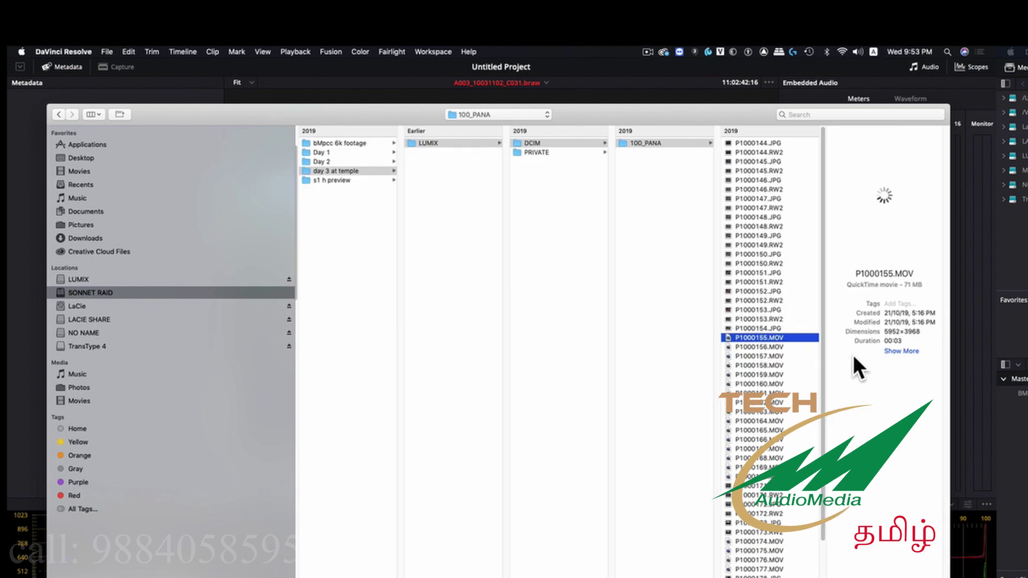
{"action": "left_click", "coordinate": [786, 477], "text": "shift"}
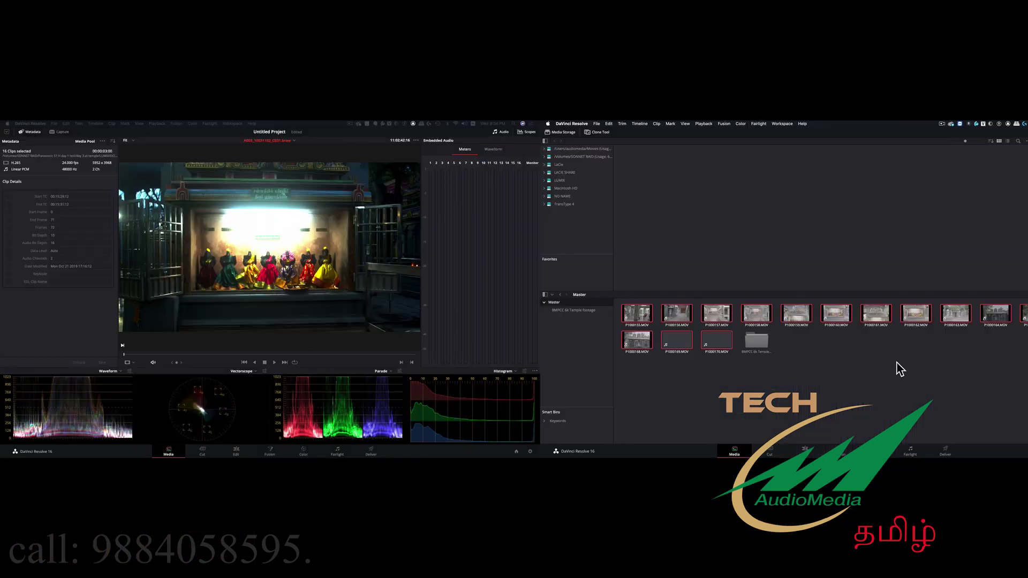
Preview clips P1000158, P1000160, P1000157, P1000170 and P1000168, then select all 16 clips
{"action": "left_click", "coordinate": [758, 320]}
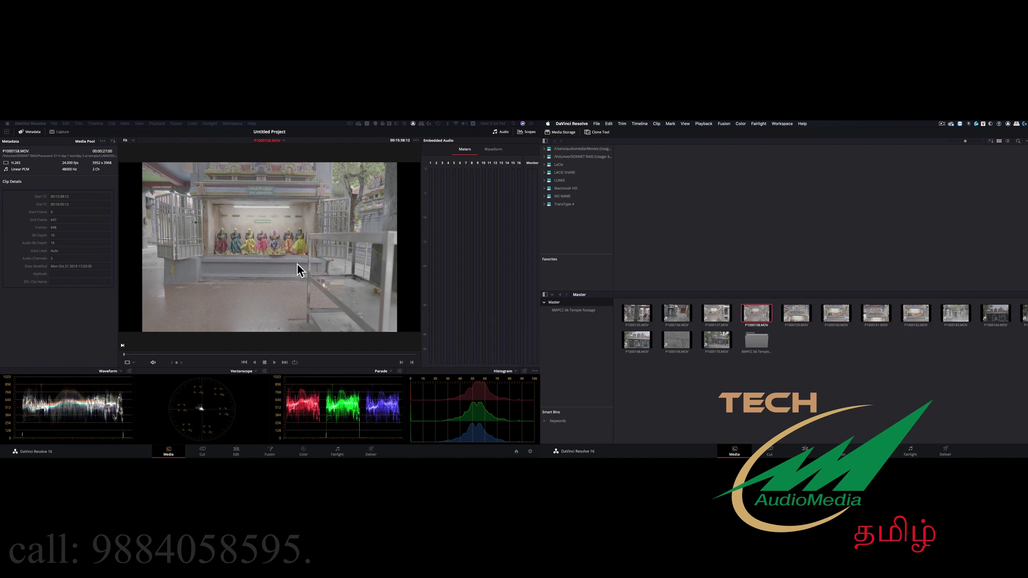
{"action": "left_click", "coordinate": [835, 328]}
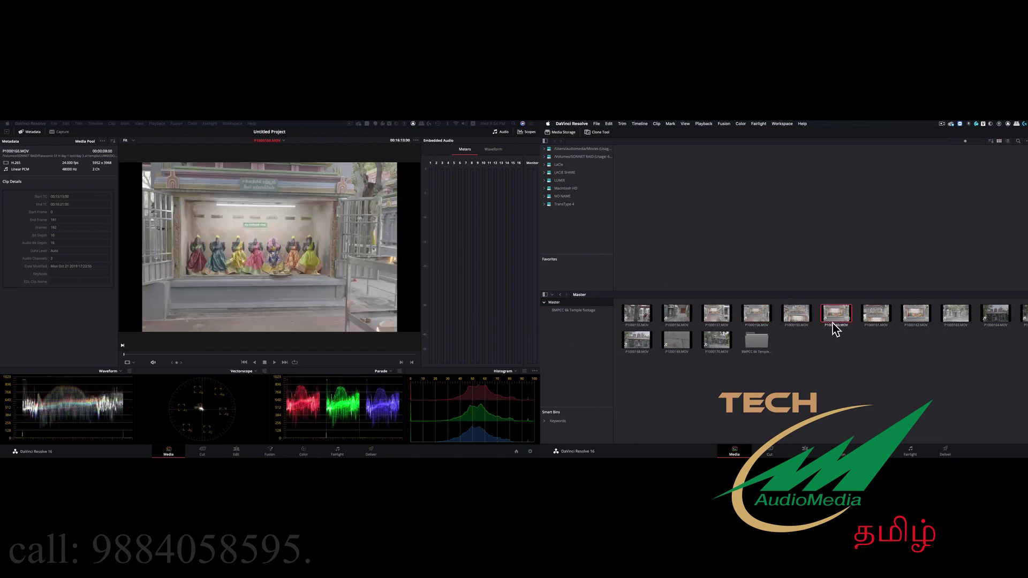
{"action": "left_click", "coordinate": [730, 320]}
{"action": "left_click", "coordinate": [718, 345]}
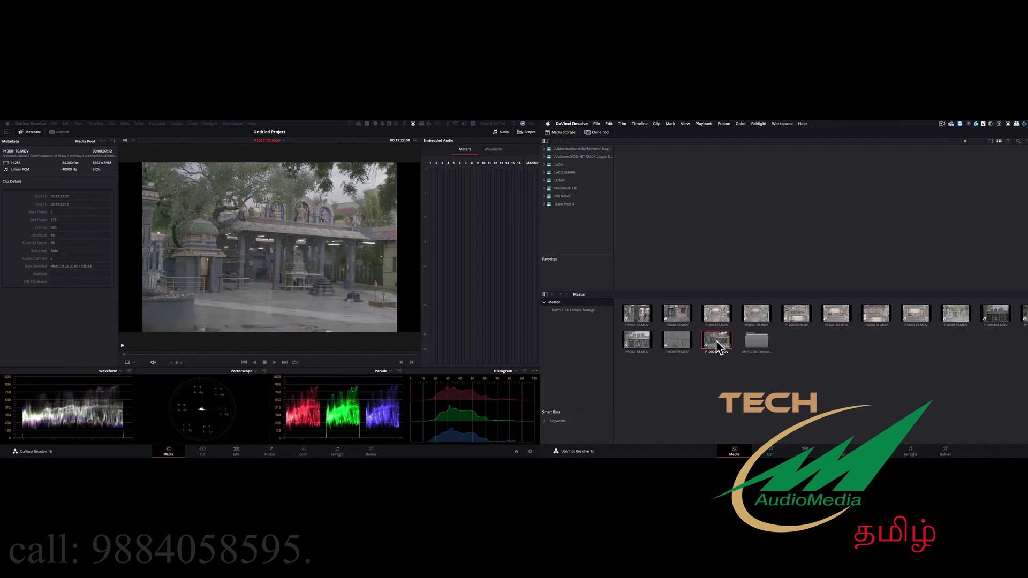
{"action": "left_click", "coordinate": [642, 344]}
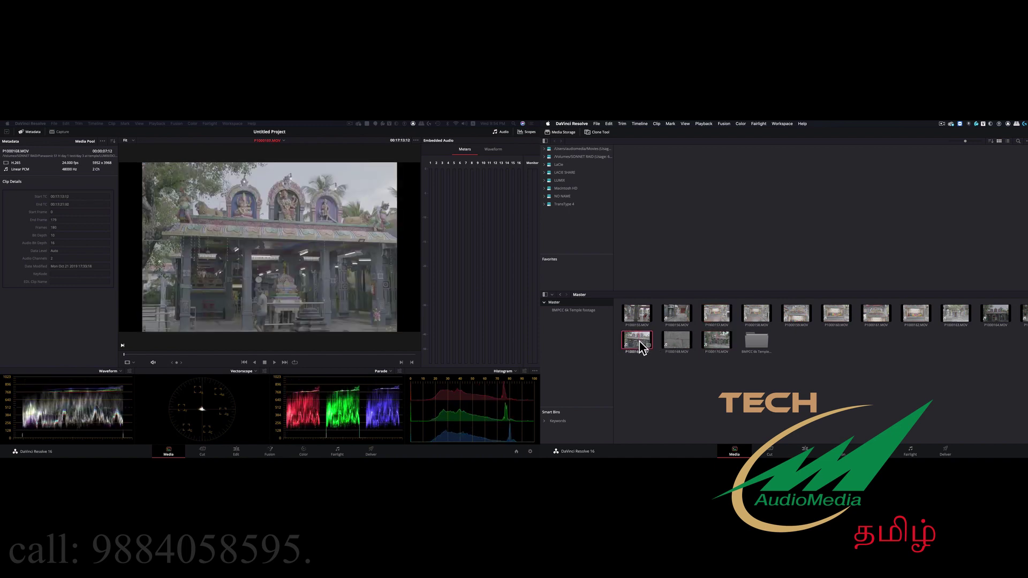
{"action": "key", "text": "super+a"}
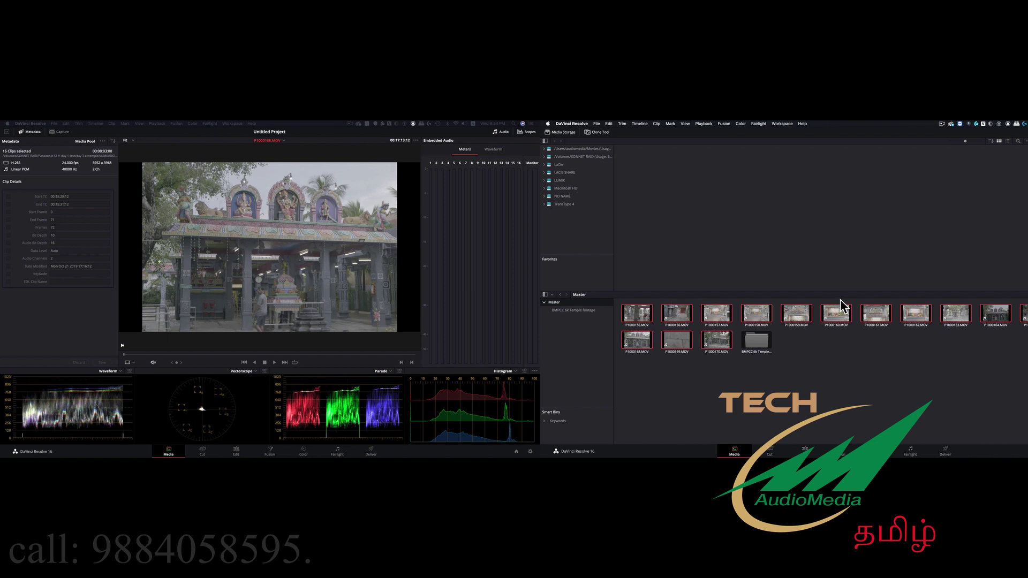
Put the 16 selected clips into a new bin renamed 'Panasonic S1H Temple Footage'
{"action": "right_click", "coordinate": [636, 315]}
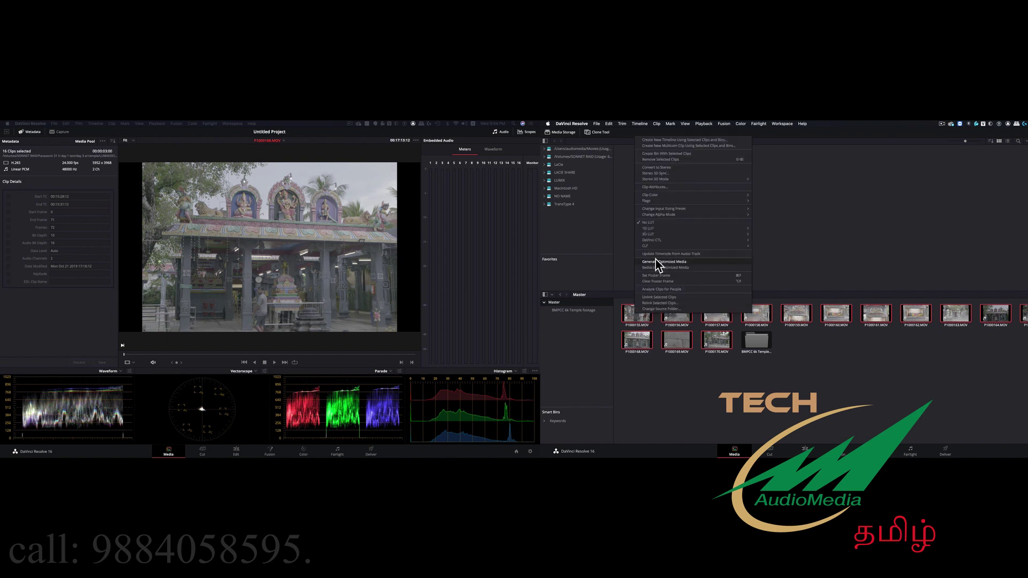
{"action": "left_click", "coordinate": [699, 154]}
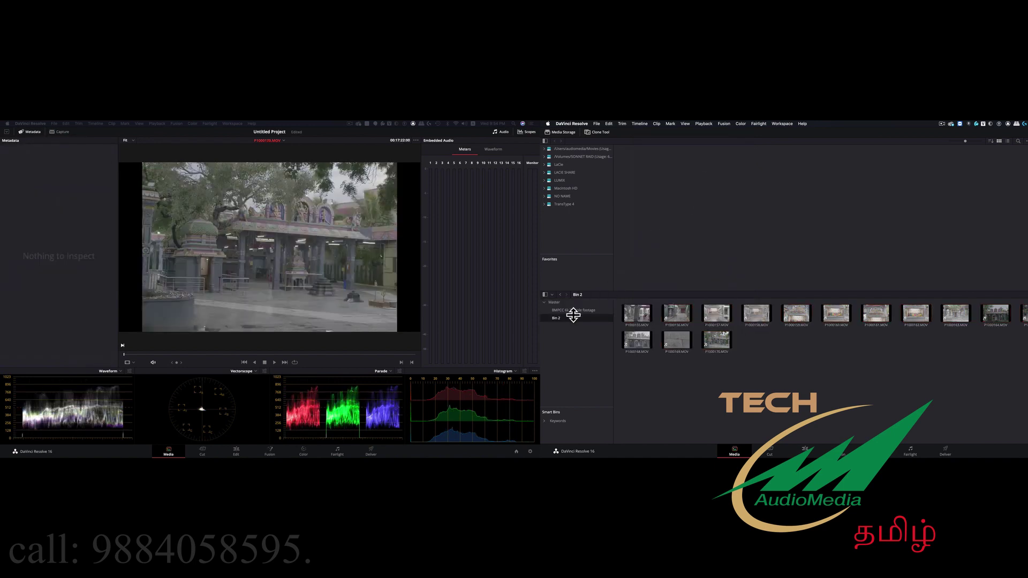
{"action": "double_click", "coordinate": [555, 319]}
{"action": "type", "text": "Panasonic S1H Temple Footage"}
{"action": "key", "text": "Return"}
Review the BMPCC 6k and Panasonic bins, return to Master, and switch to the Cut page
{"action": "left_click", "coordinate": [590, 312]}
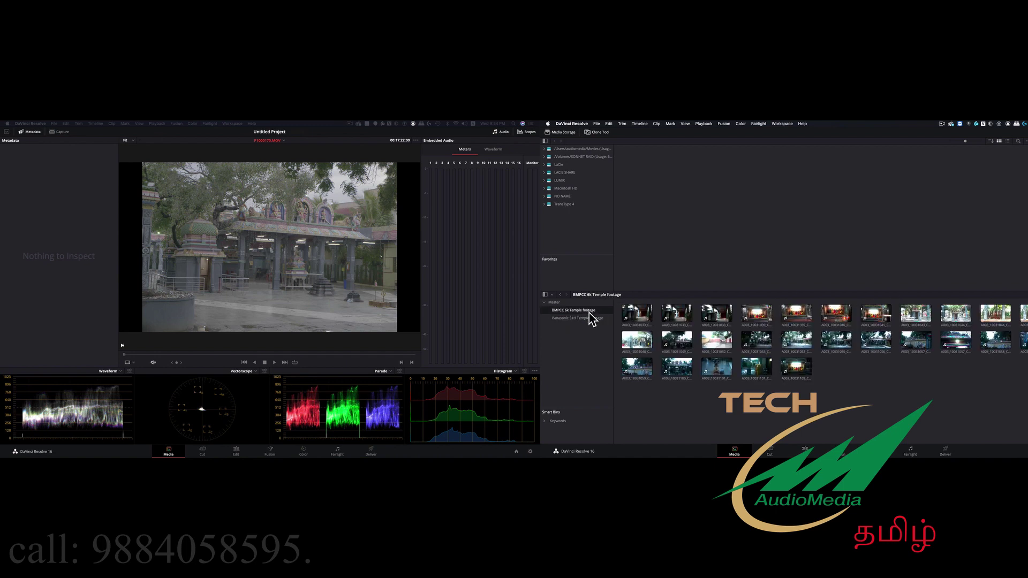
{"action": "left_click", "coordinate": [555, 303]}
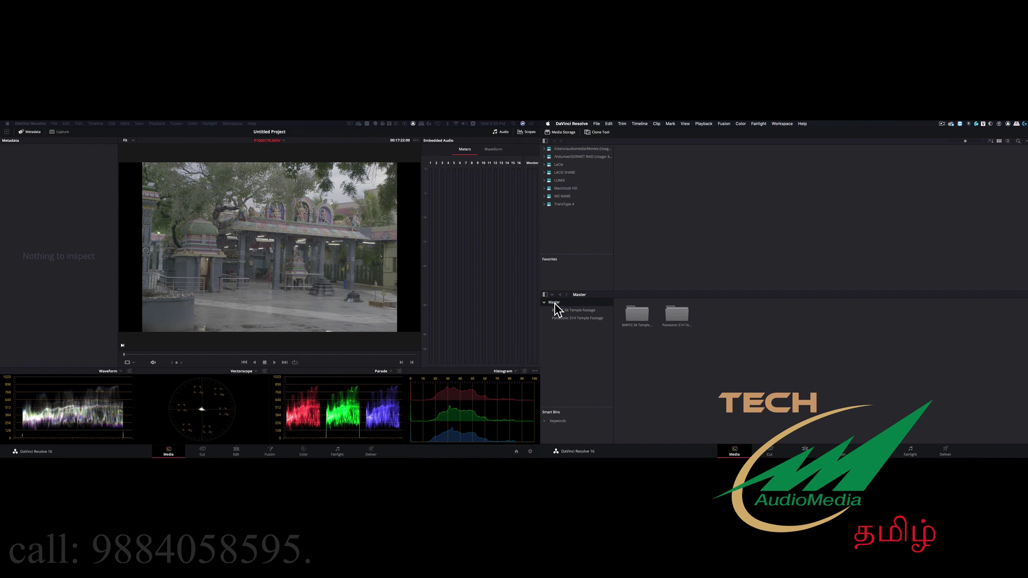
{"action": "left_click", "coordinate": [576, 311]}
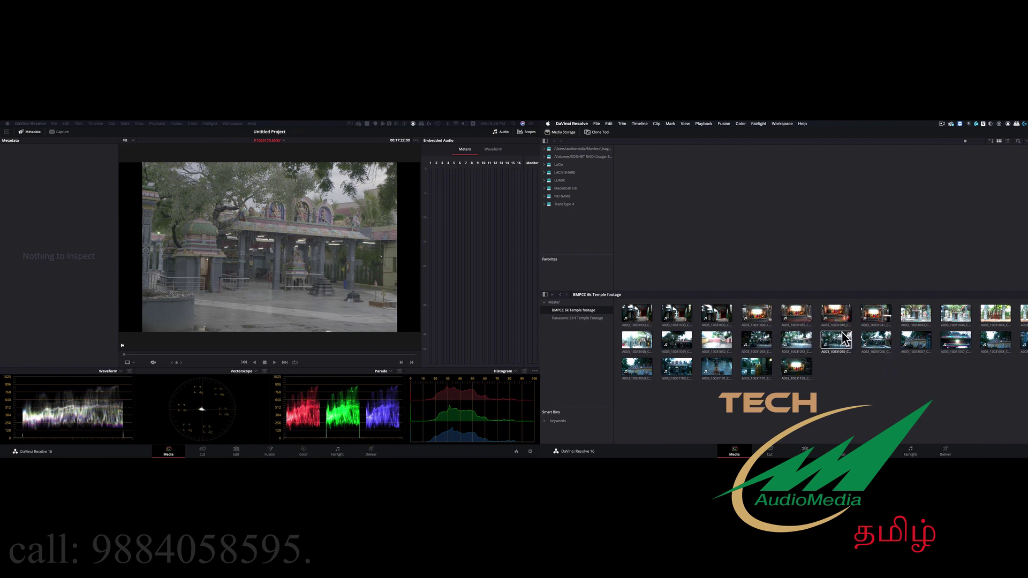
{"action": "left_click", "coordinate": [570, 319]}
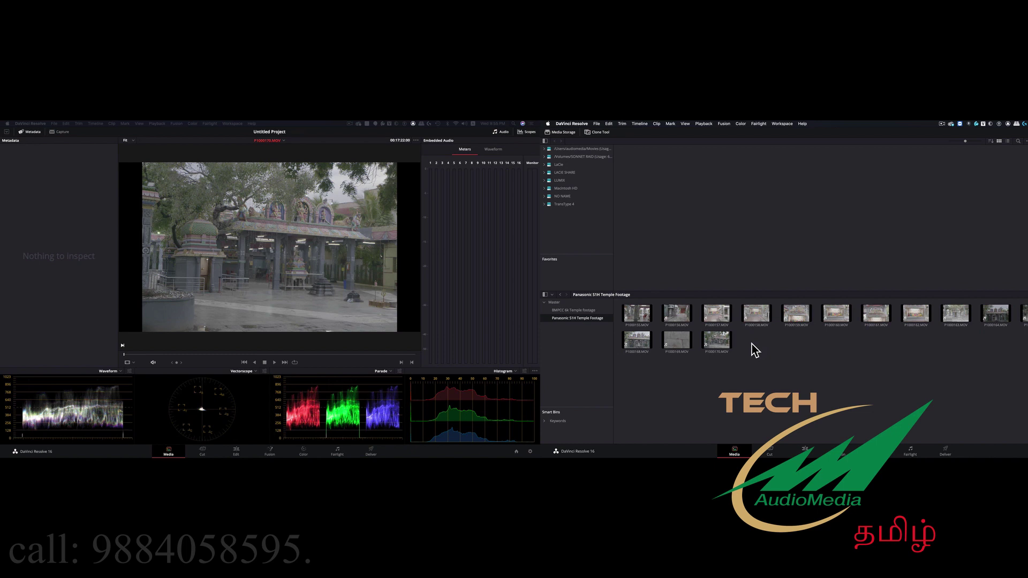
{"action": "left_click", "coordinate": [578, 312]}
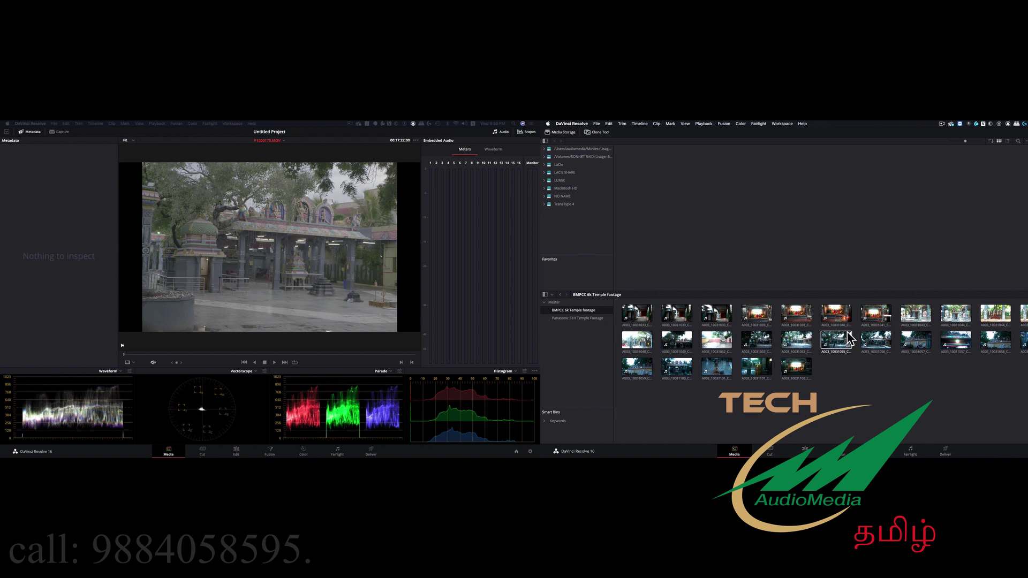
{"action": "left_click", "coordinate": [560, 303]}
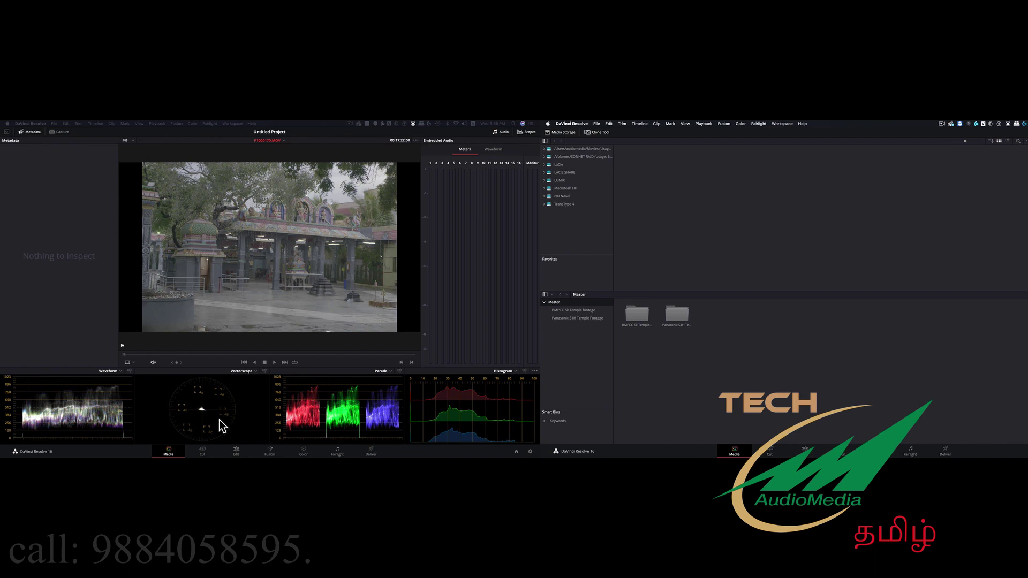
{"action": "left_click", "coordinate": [203, 453]}
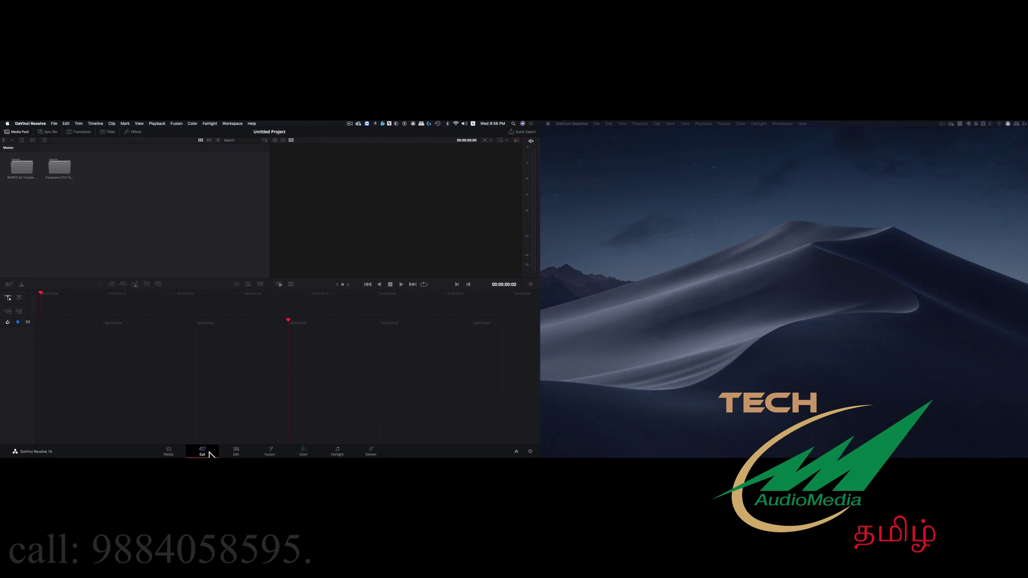
{"action": "left_click", "coordinate": [239, 453]}
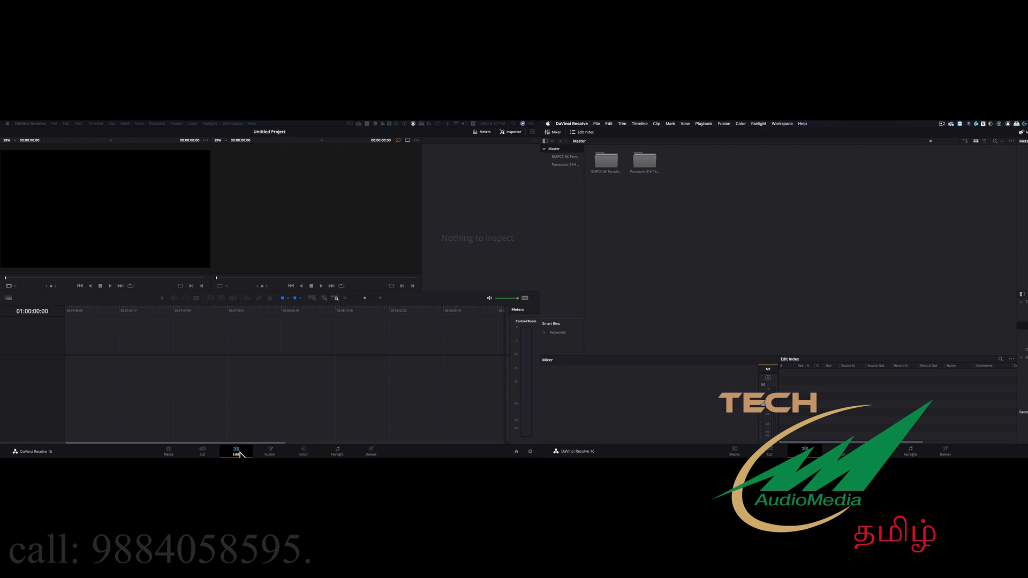
{"action": "left_click", "coordinate": [203, 452]}
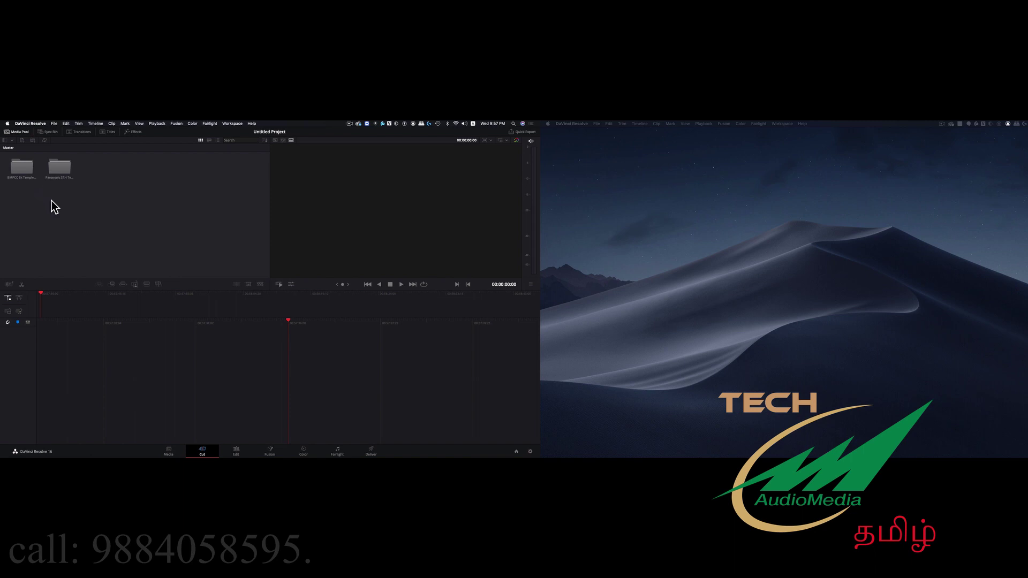
Play A003_10031044_C009.braw from the BMPCC 6k bin forward and in reverse, then go to Edit
{"action": "double_click", "coordinate": [22, 166]}
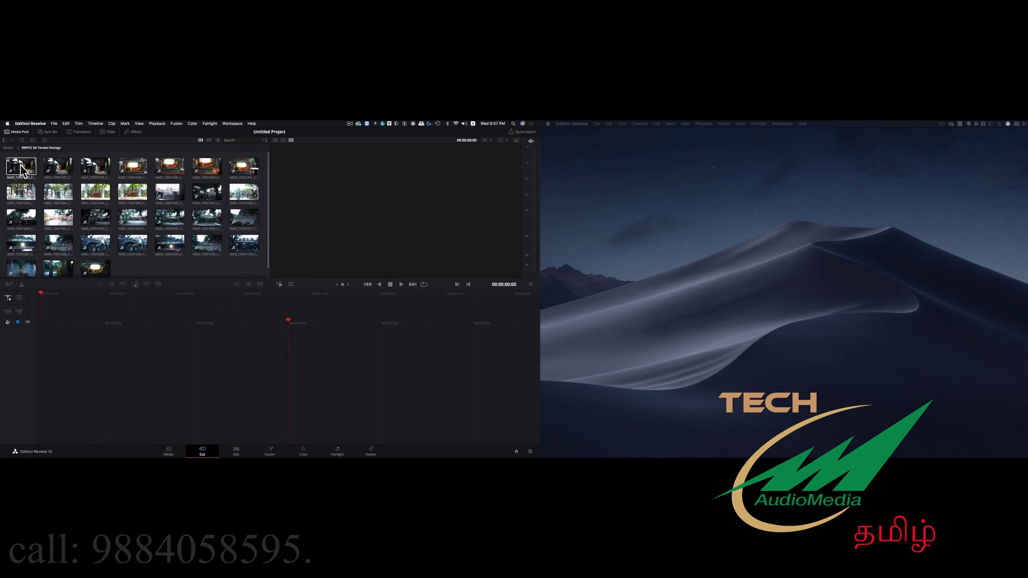
{"action": "left_click", "coordinate": [58, 191]}
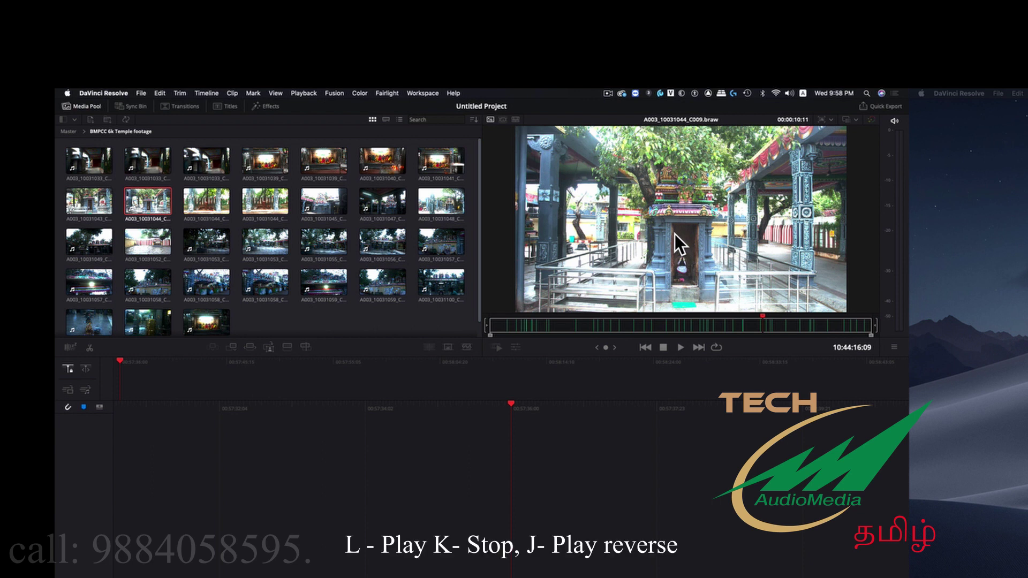
{"action": "key", "text": "l"}
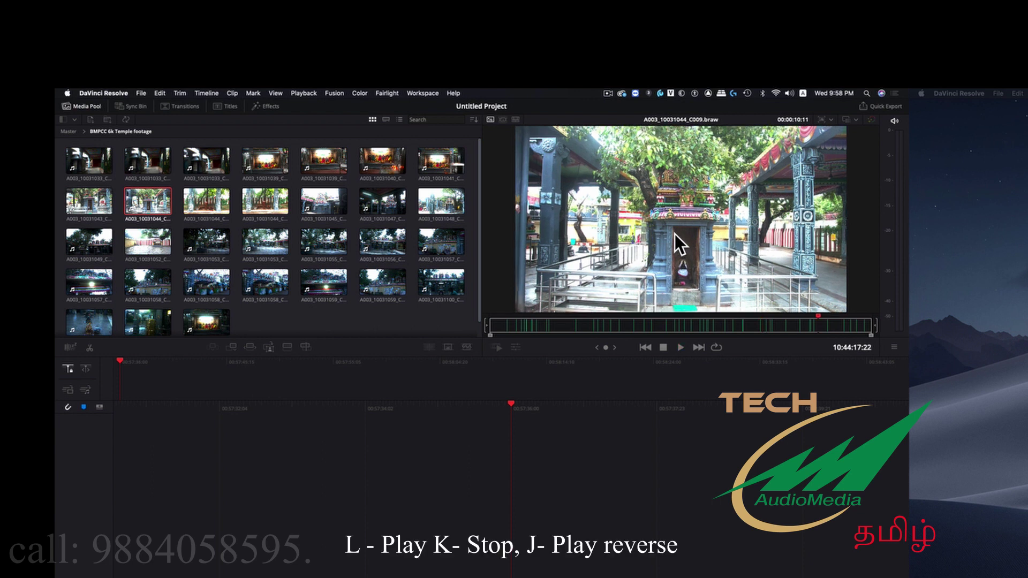
{"action": "key", "text": "j"}
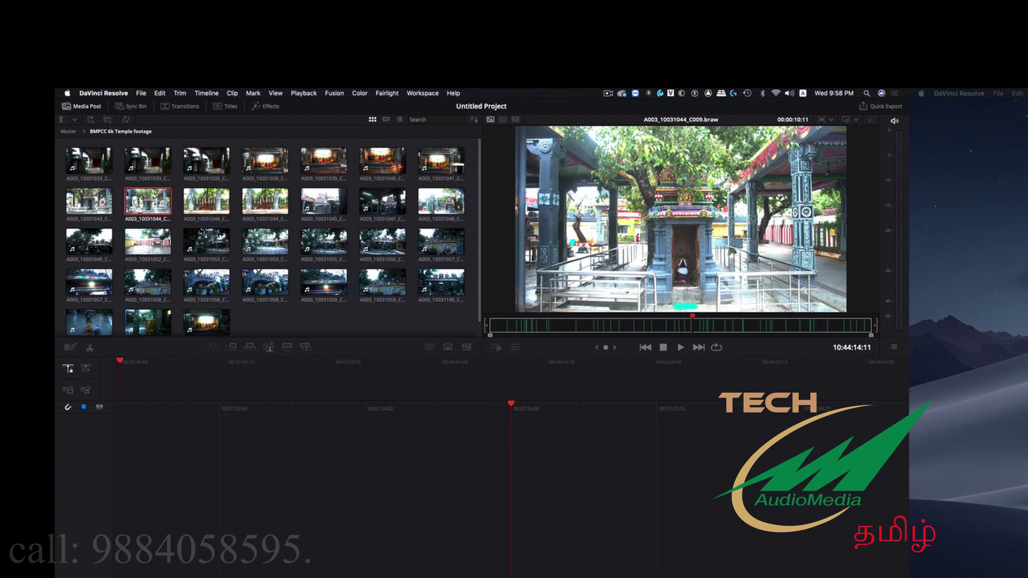
{"action": "left_click", "coordinate": [428, 576]}
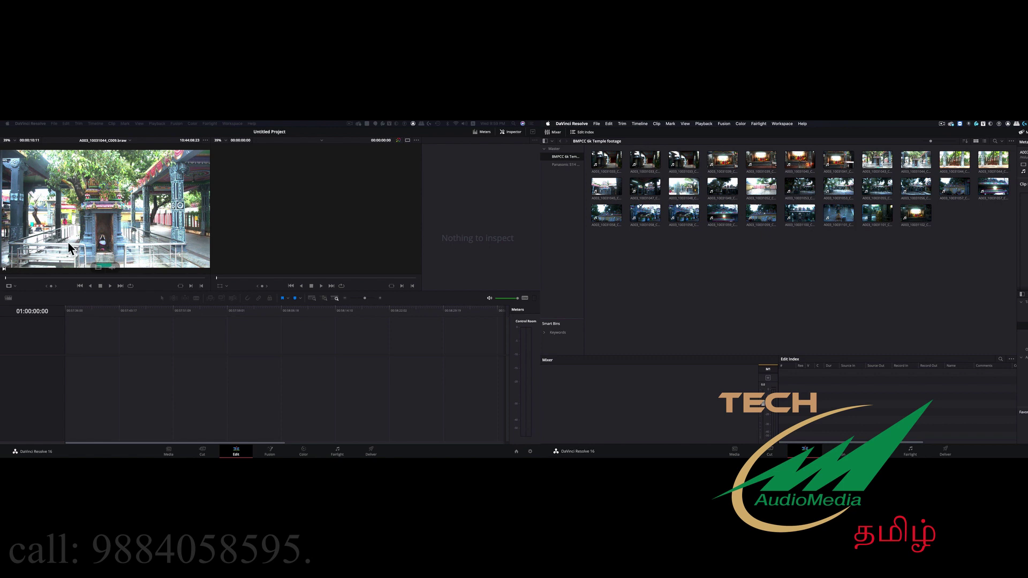
Mark the in point on the temple clip A003_10031044_C009 and save the project
{"action": "mouse_move", "coordinate": [42, 278]}
{"action": "left_mouse_down"}
{"action": "mouse_move", "coordinate": [81, 279]}
{"action": "mouse_move", "coordinate": [46, 279]}
{"action": "left_mouse_up"}
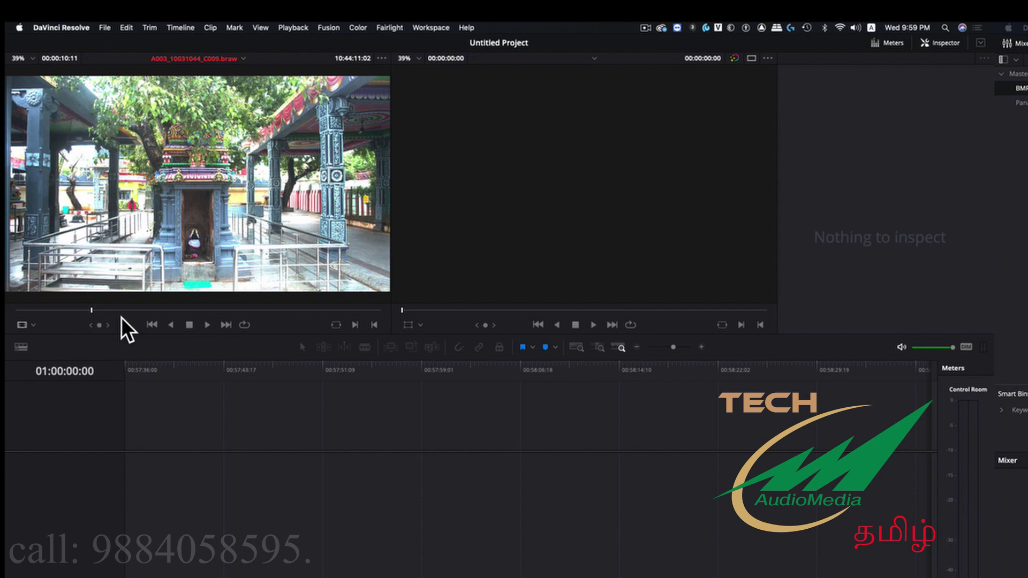
{"action": "key", "text": "Home"}
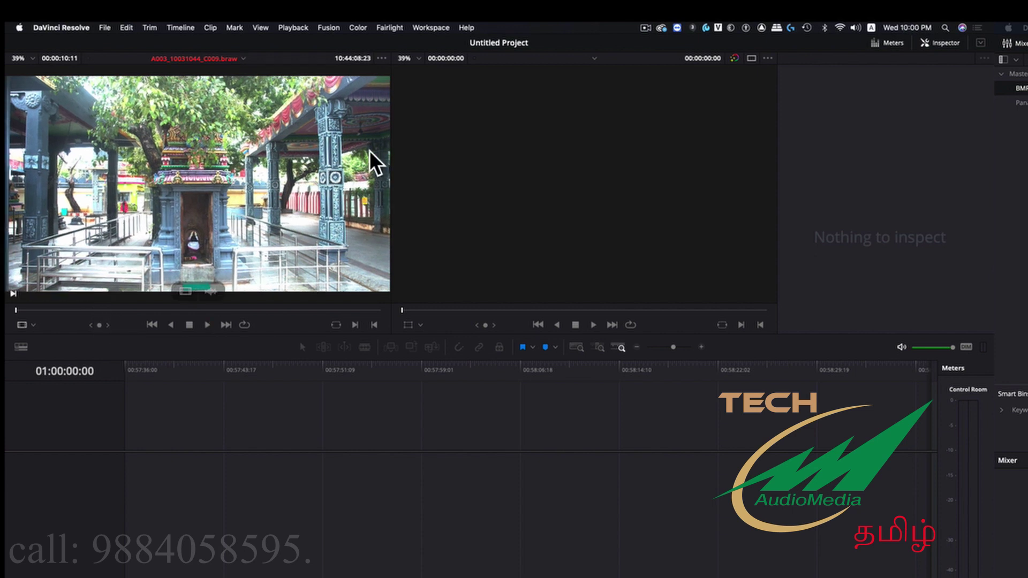
{"action": "key", "text": "space"}
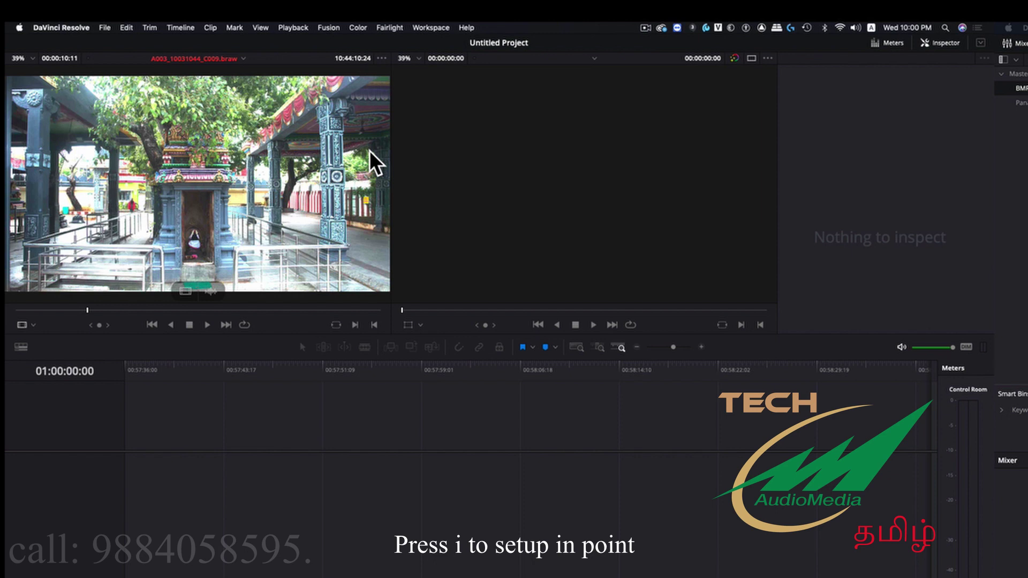
{"action": "key", "text": "i"}
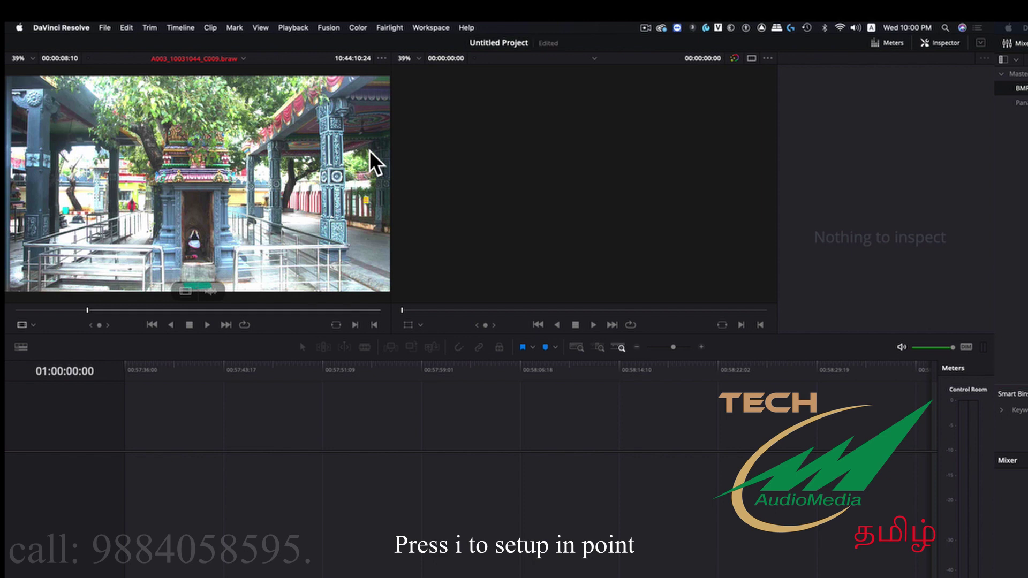
{"action": "key", "text": "space"}
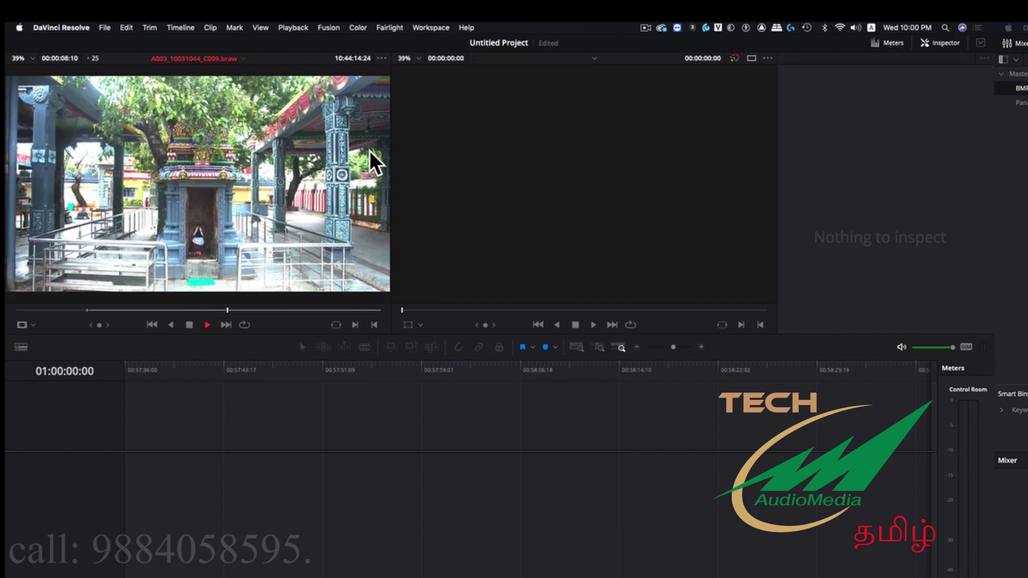
{"action": "key", "text": "space"}
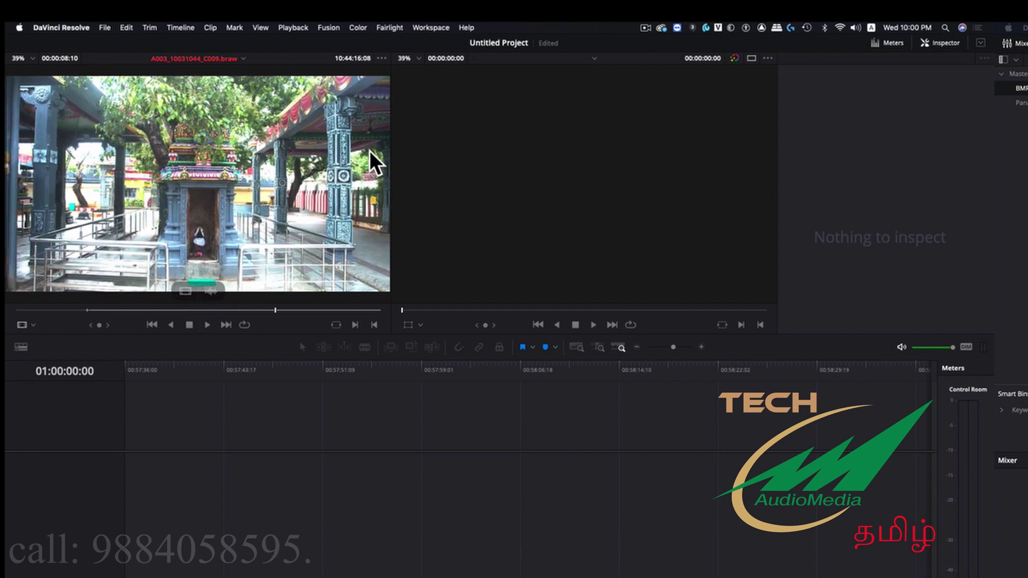
{"action": "key", "text": "super+s"}
Set the out point at 10:44:16:09, giving a 00:00:05:11 clip duration
{"action": "key", "text": "j"}
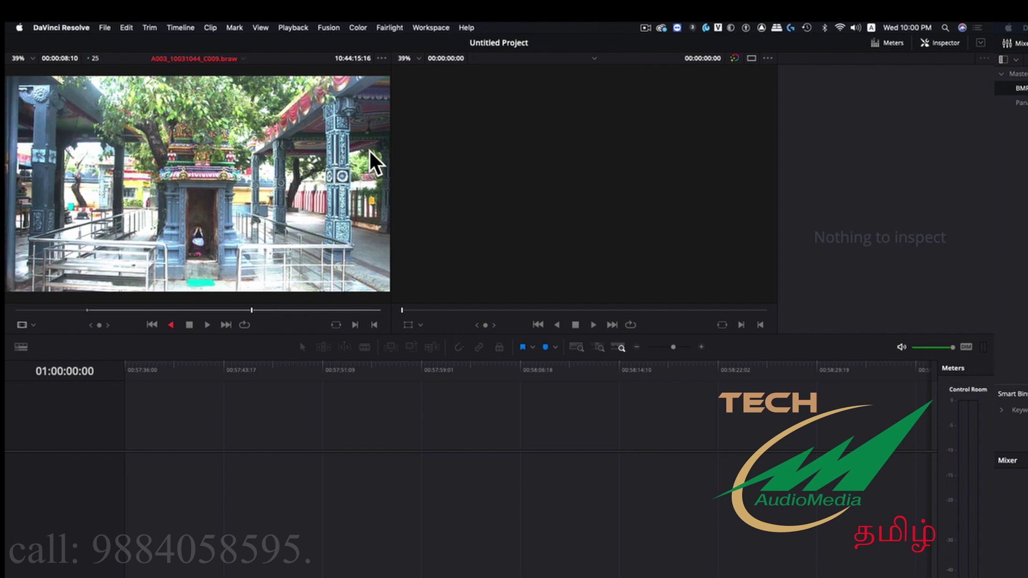
{"action": "key", "text": "k"}
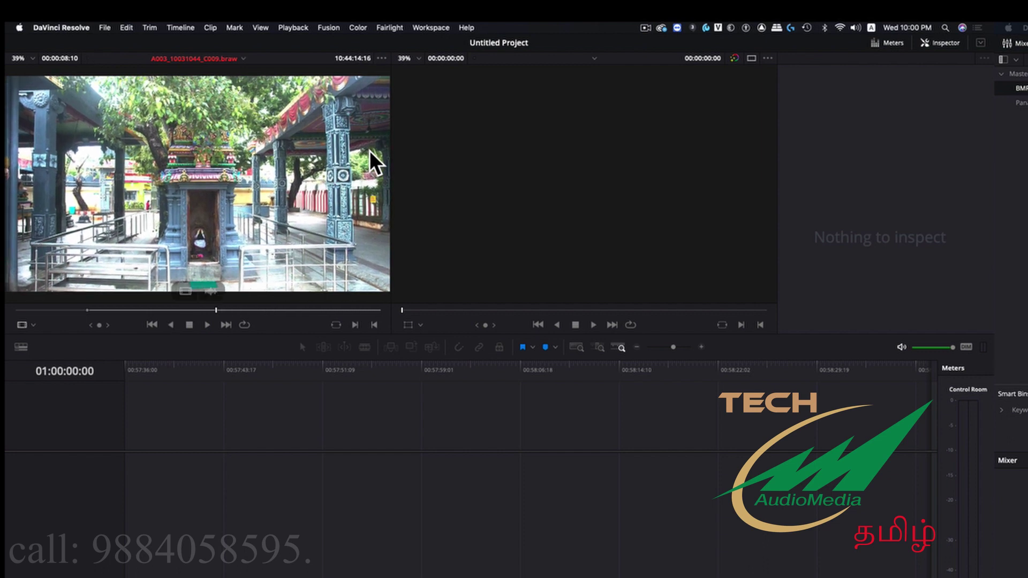
{"action": "key", "text": "l"}
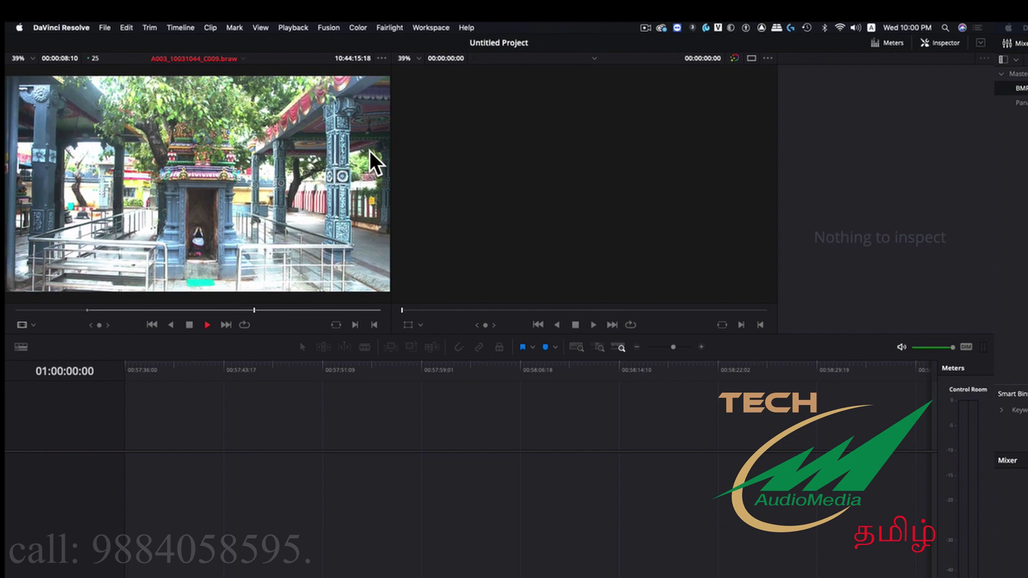
{"action": "key", "text": "k"}
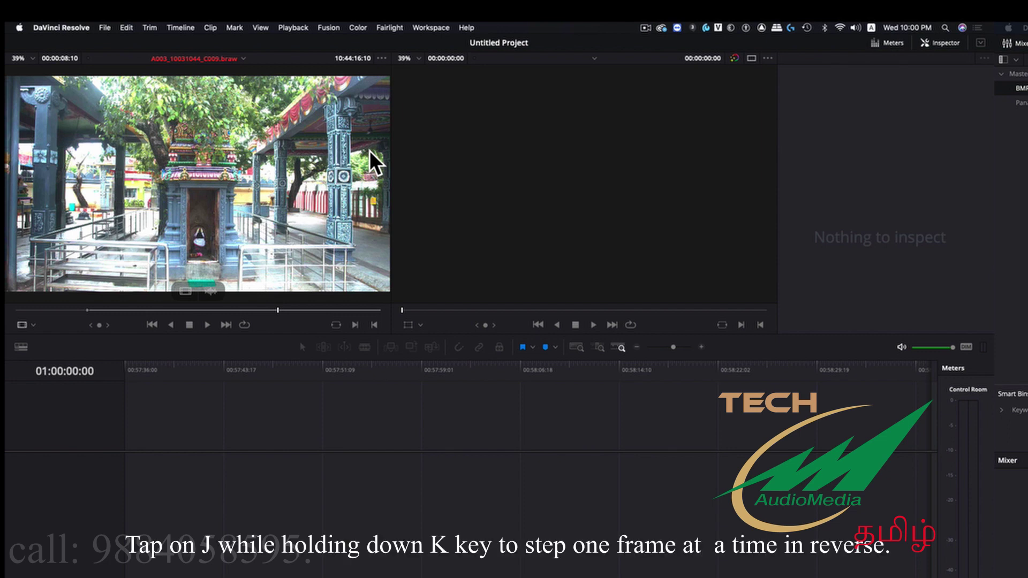
{"action": "key", "text": "k+j"}
{"action": "key", "text": "k+j"}
{"action": "key", "text": "k+j"}
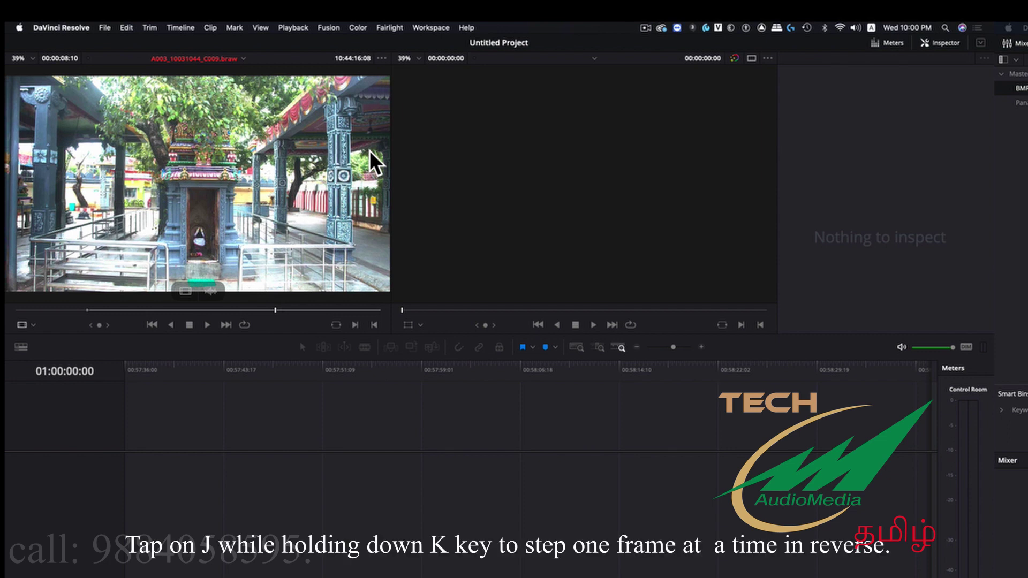
{"action": "key", "text": "k+j"}
{"action": "key", "text": "k+j"}
{"action": "key", "text": "k+j"}
{"action": "key", "text": "k+j"}
{"action": "key", "text": "k+j"}
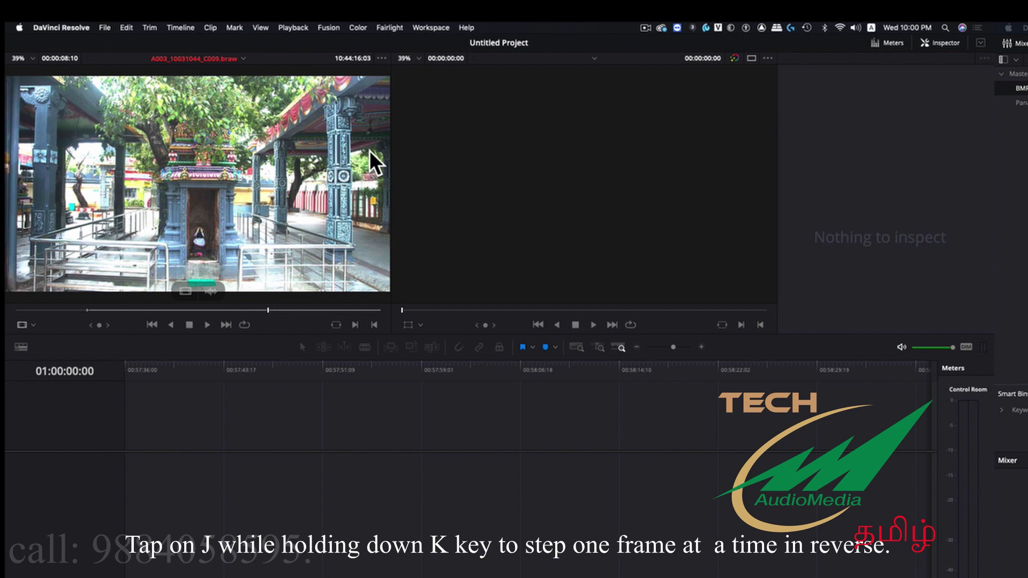
{"action": "key", "text": "k+l"}
{"action": "key", "text": "k+l"}
{"action": "key", "text": "k+l"}
{"action": "key", "text": "k+l"}
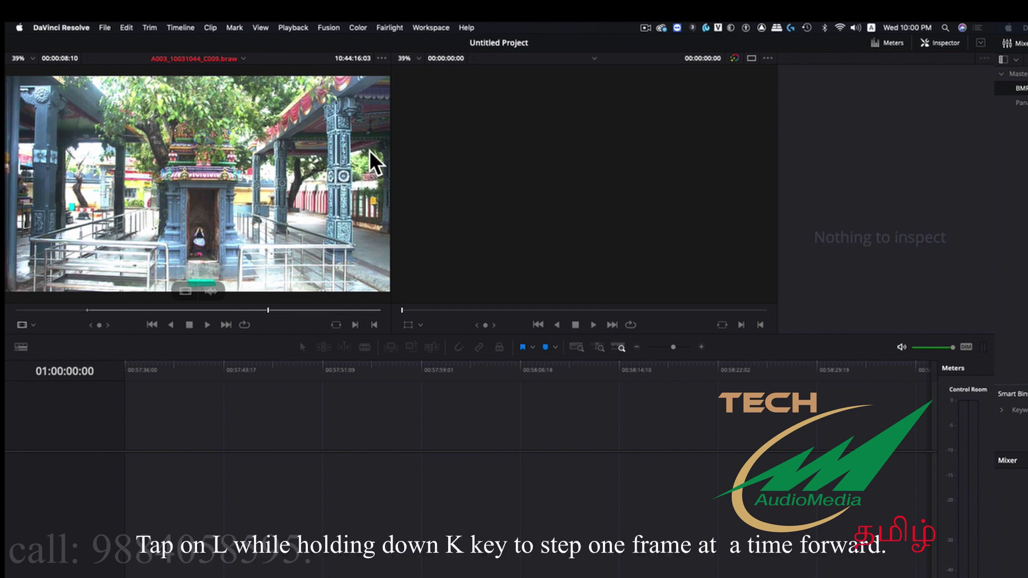
{"action": "key", "text": "k+l"}
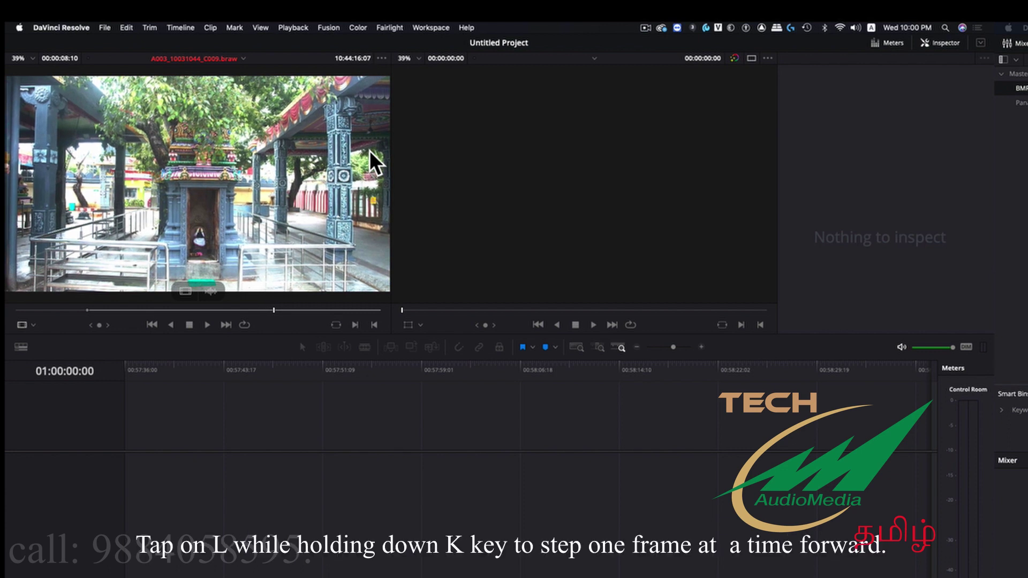
{"action": "key", "text": "l"}
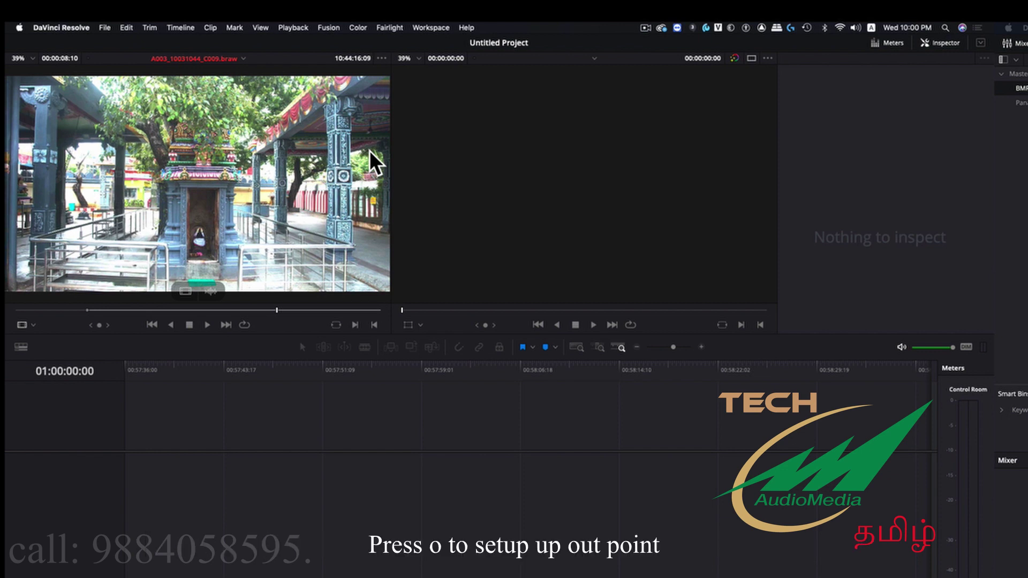
{"action": "key", "text": "o"}
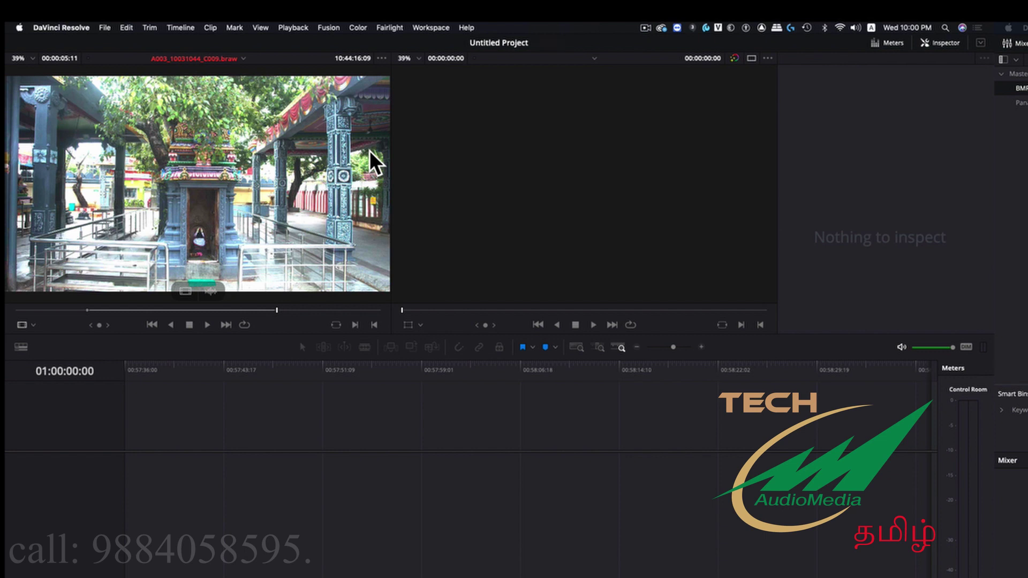
Insert trimmed clip A003_10031044_C009 into new Timeline 1 and play it from the start
{"action": "left_click_drag", "start_coordinate": [221, 160], "coordinate": [733, 143]}
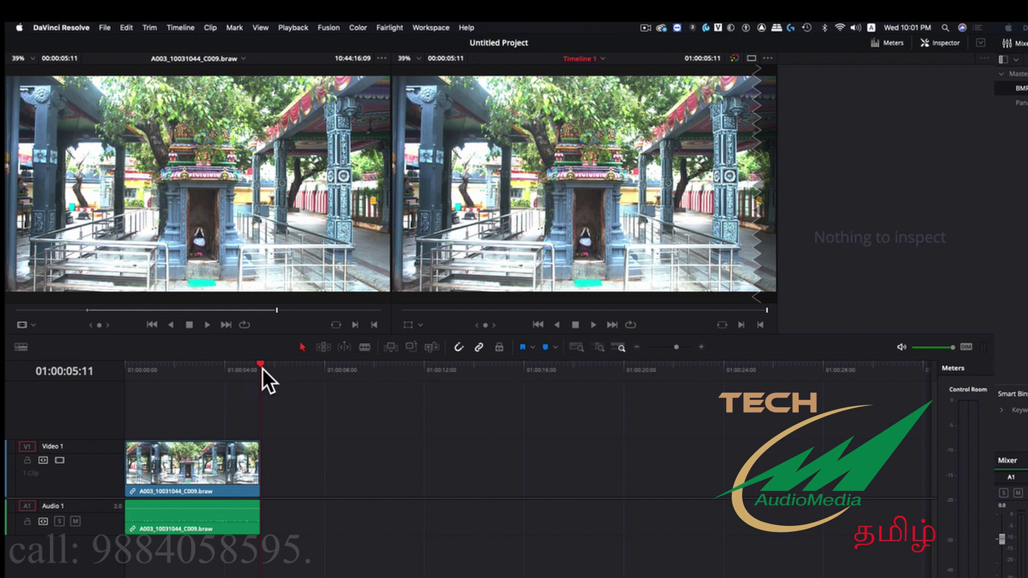
{"action": "key", "text": "Home"}
{"action": "key", "text": "space"}
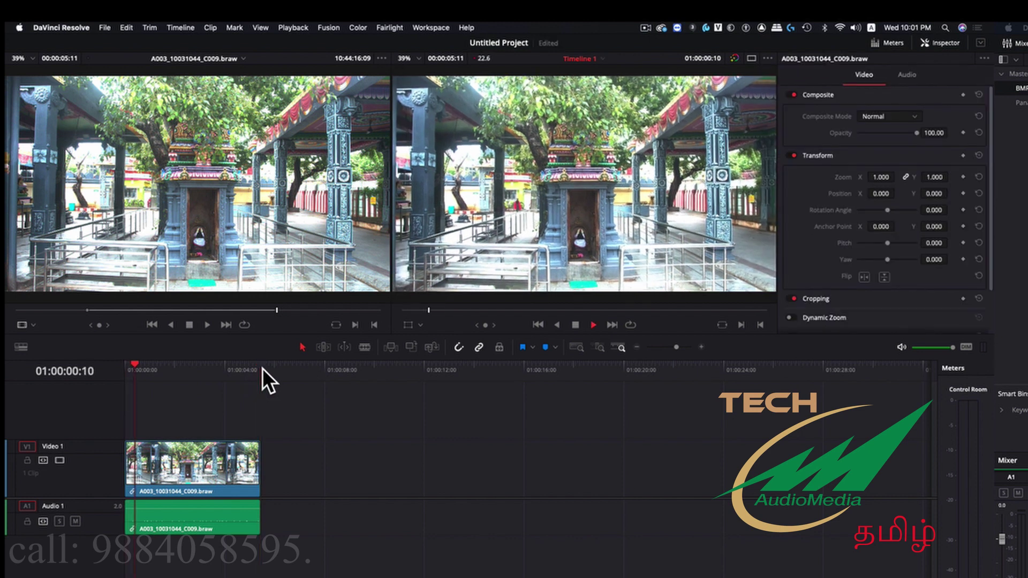